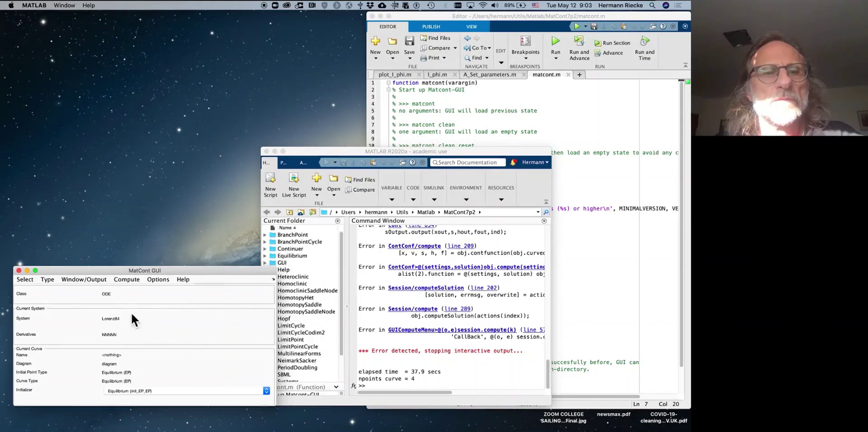
Step: Load the stored Lorenz84 system from the Data Browser
click(27, 281)
mouse_move(32, 290)
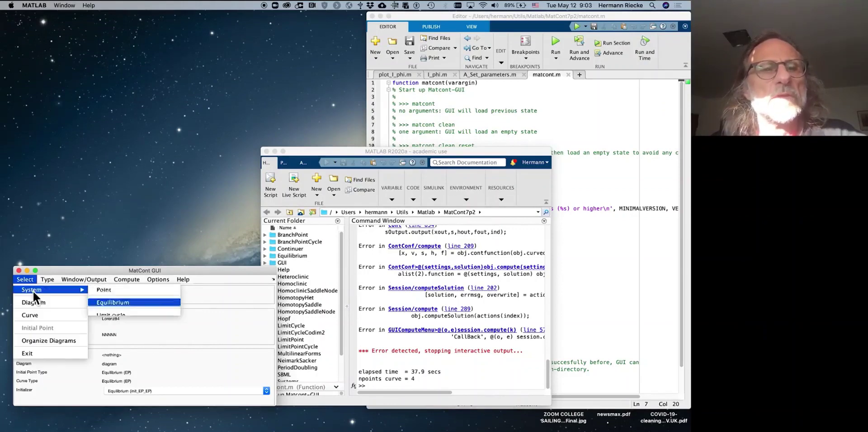
click(99, 303)
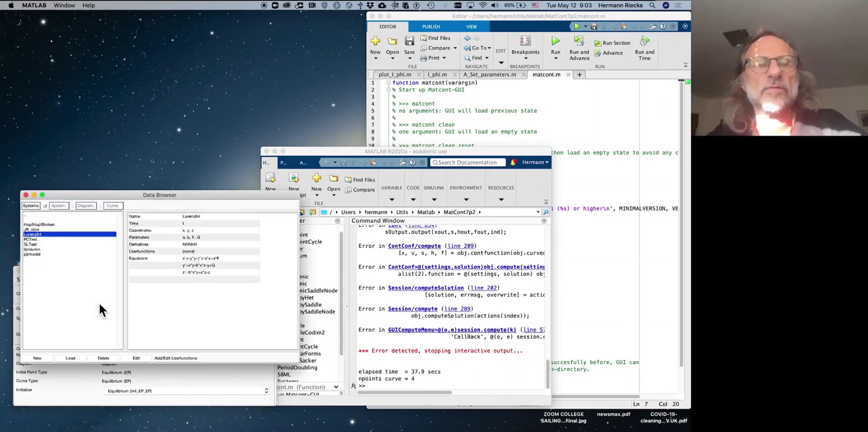
click(58, 236)
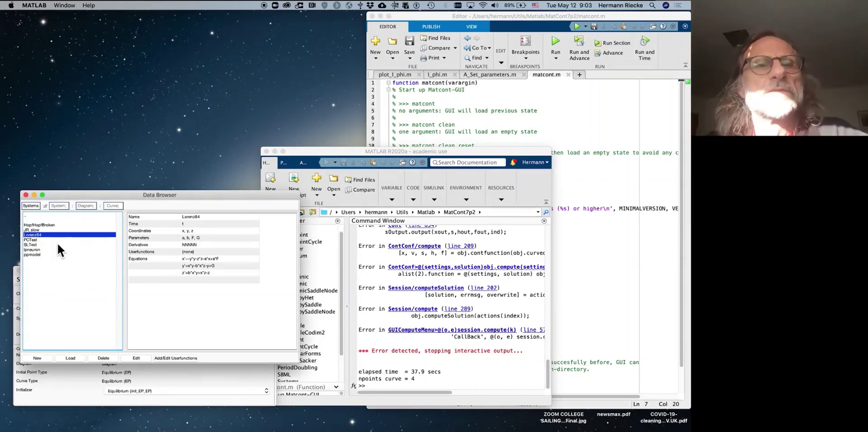
click(75, 358)
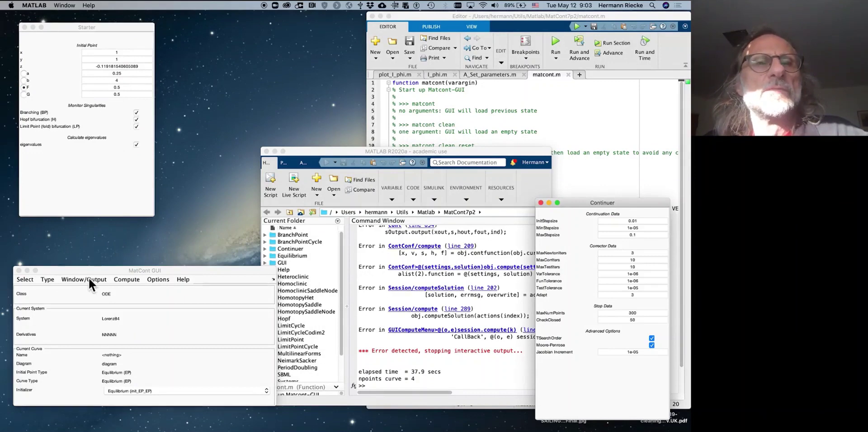
Step: Switch the initial point type to Point and open a new 2D plot window
click(49, 280)
mouse_move(59, 290)
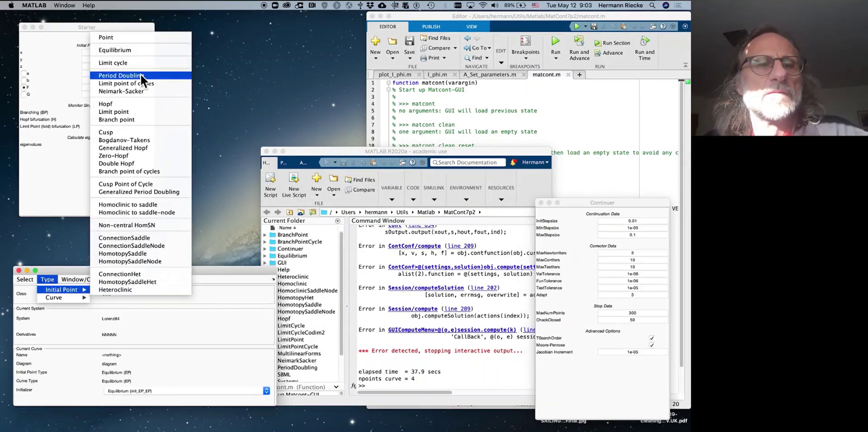
click(141, 39)
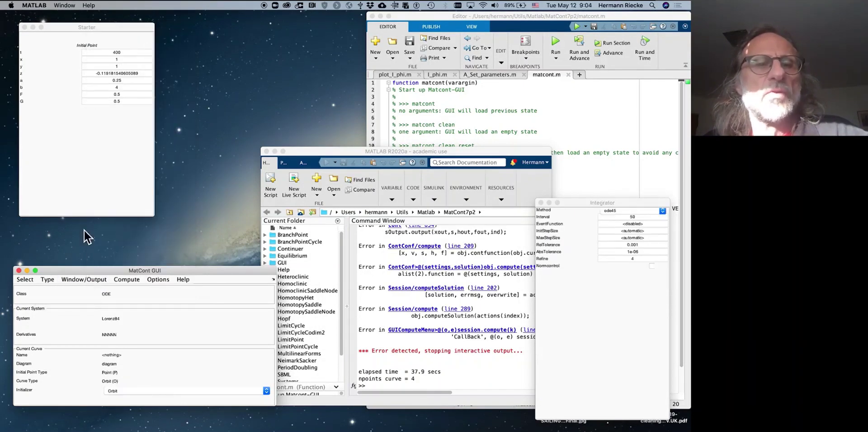
click(103, 280)
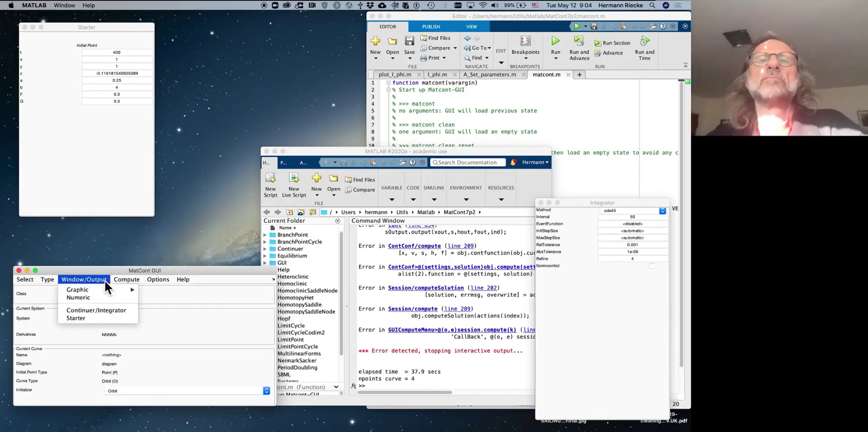
click(153, 295)
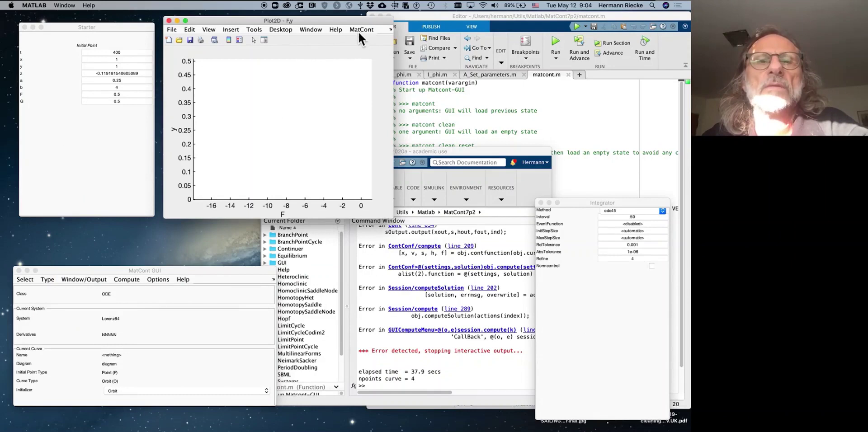
Step: Lay out the 2D plot as x versus y, both axes ranging from -1 to 1
click(361, 30)
click(367, 41)
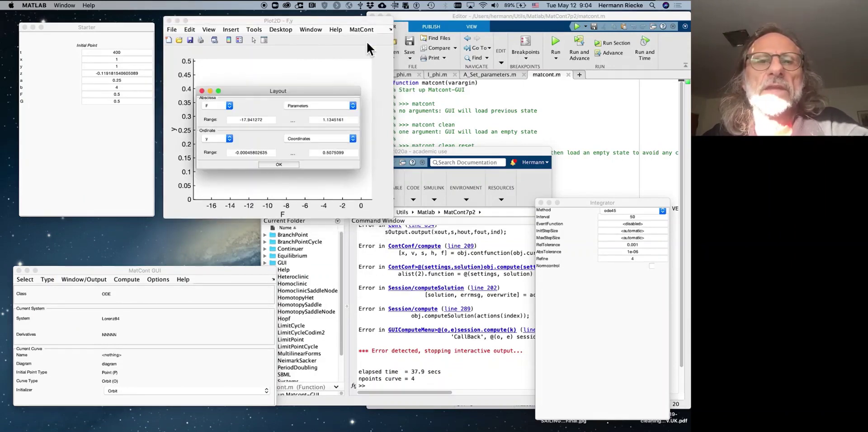
click(297, 108)
click(299, 99)
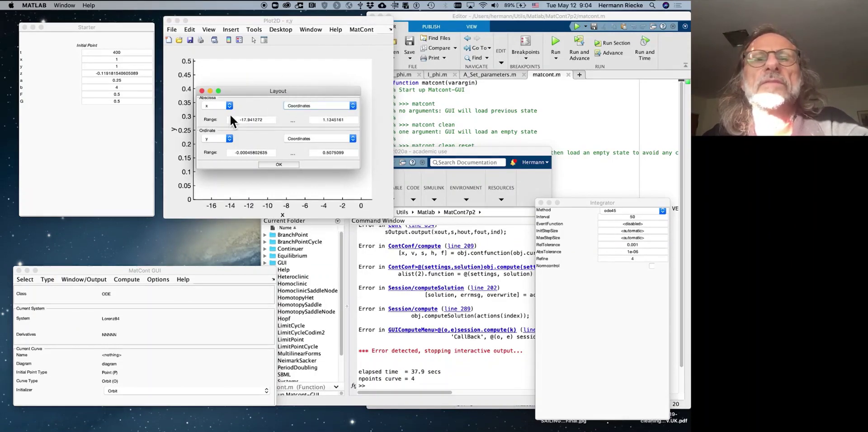
double_click(267, 121)
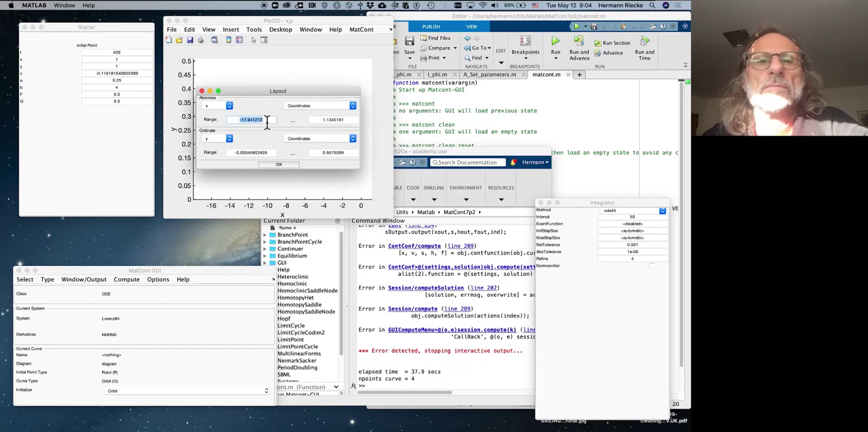
text(-1)
key(Tab)
text(1)
key(Tab)
key(Tab)
key(Tab)
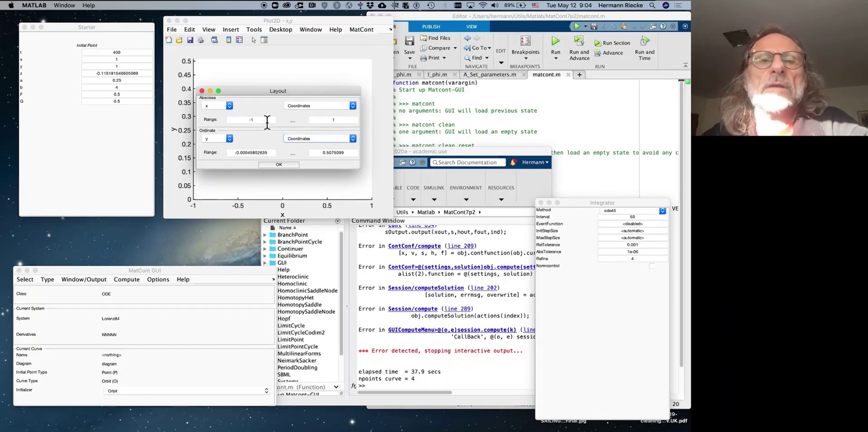
text(-1)
key(Tab)
text(1)
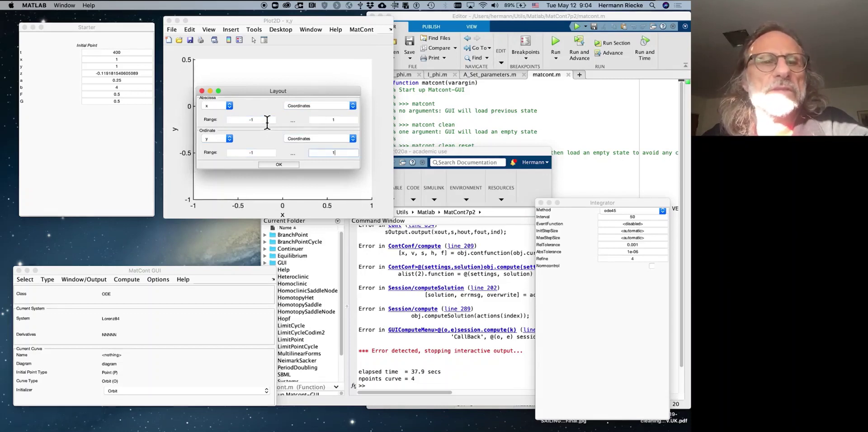
click(277, 164)
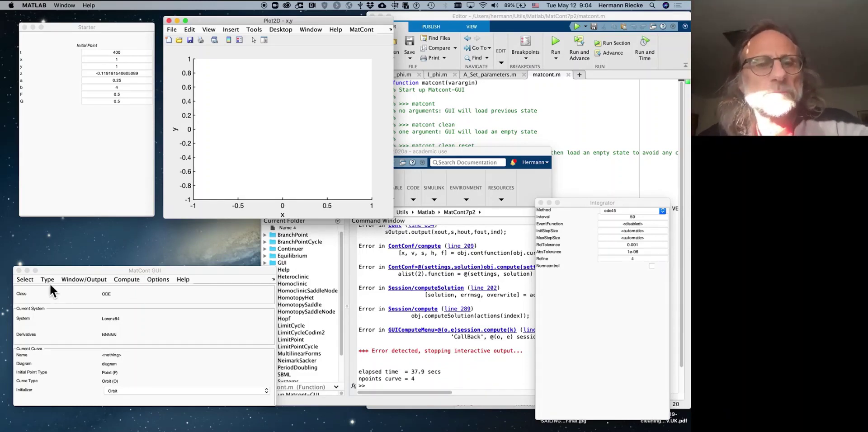
Step: Open a new 3D plot window and add a grid with 'grid on'
click(89, 280)
mouse_move(131, 290)
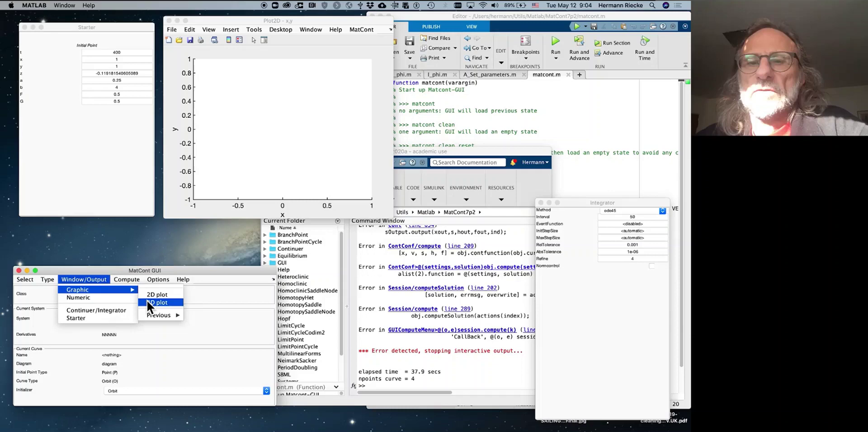
click(148, 300)
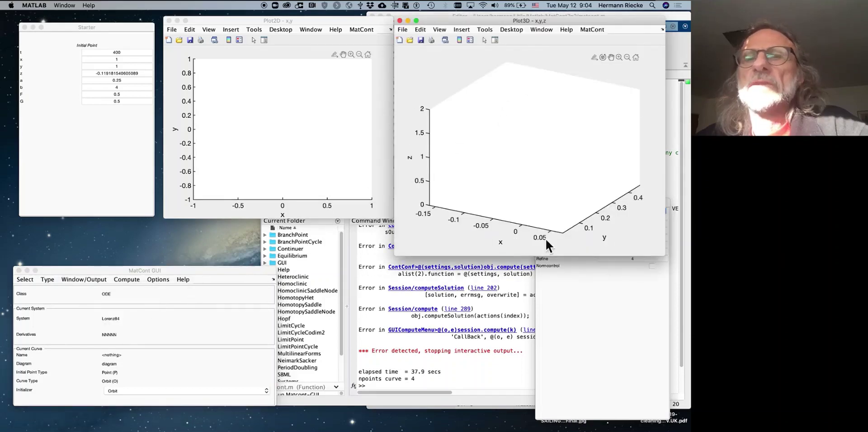
click(458, 379)
text(grid on)
key(Return)
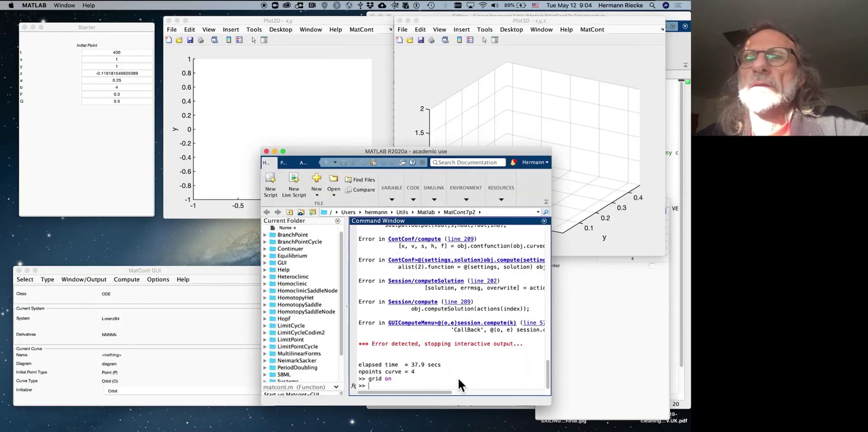
Step: Set the 3D plot's x, y and z axis ranges all to -1 to 1
click(445, 71)
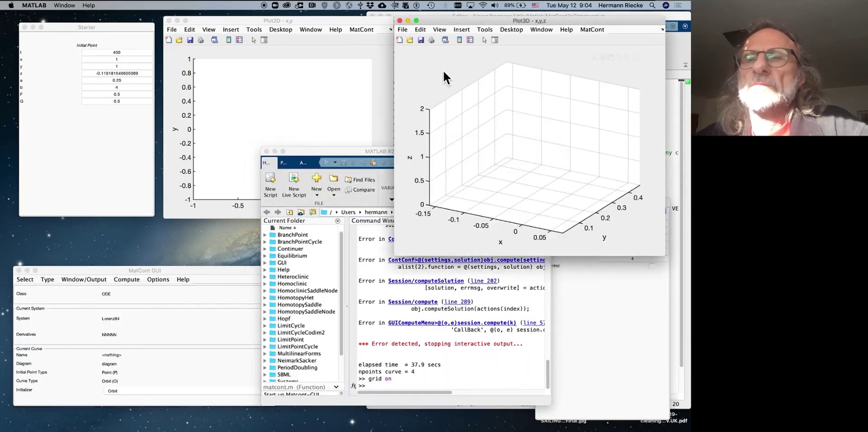
click(587, 29)
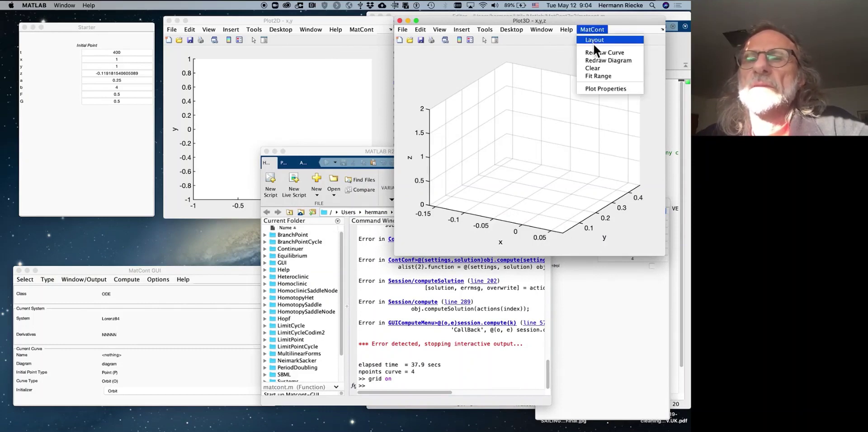
click(593, 42)
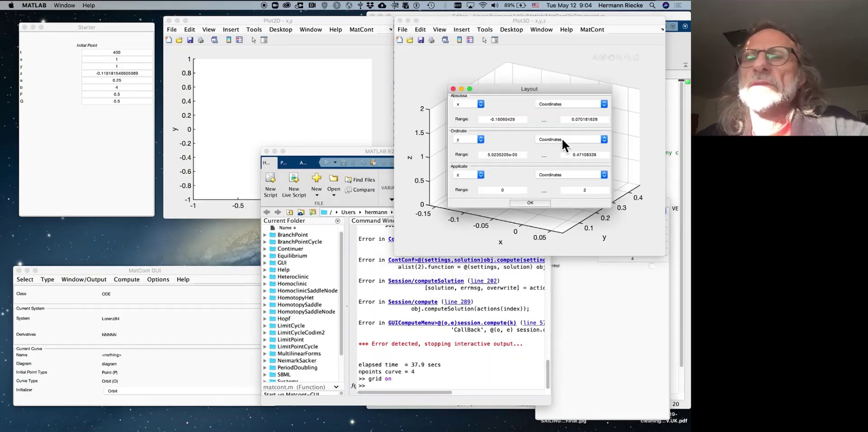
double_click(523, 121)
text(-1)
key(Tab)
text(1)
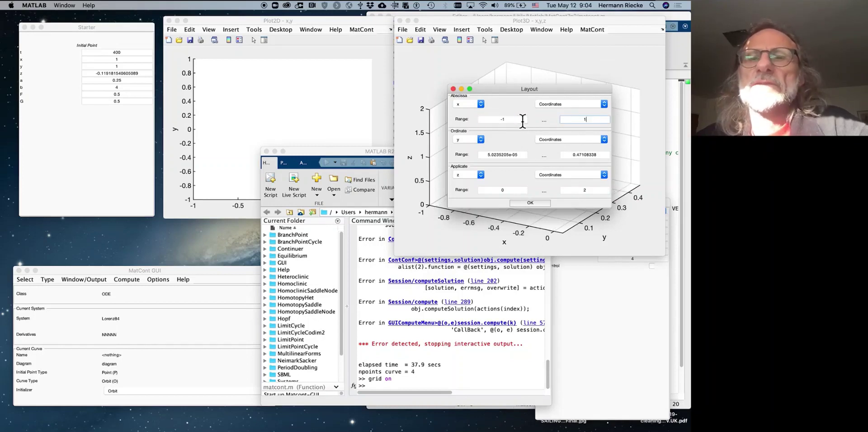
key(Tab)
key(Tab)
text(-1)
key(Tab)
text(1)
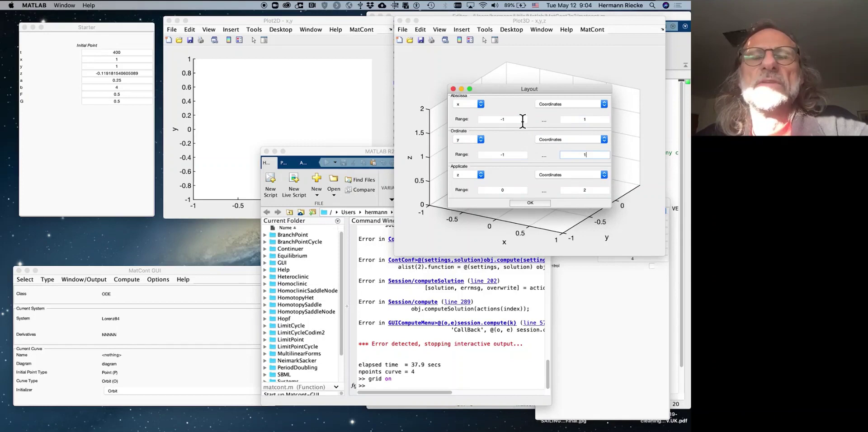
key(Tab)
key(Tab)
text(-1)
key(Tab)
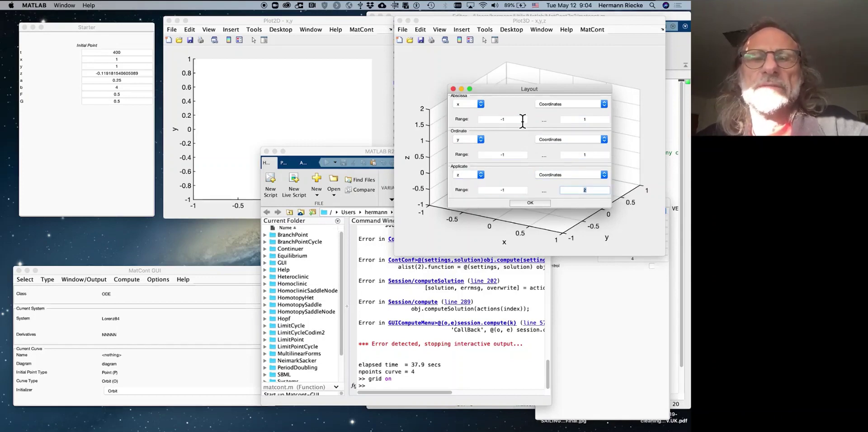
text(1)
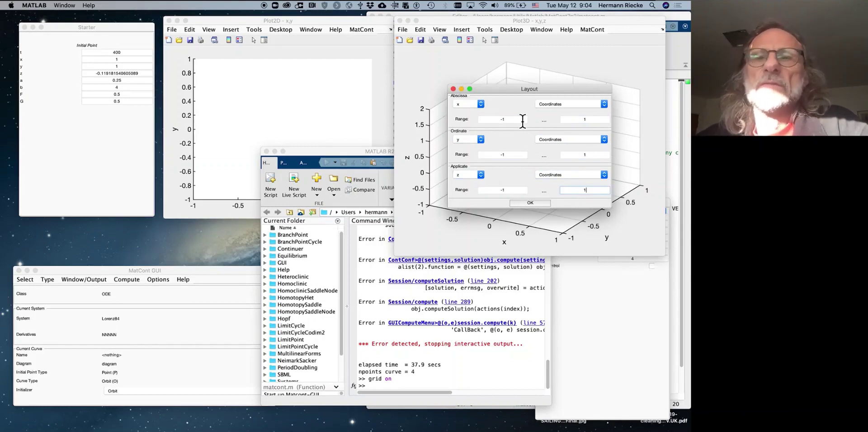
click(526, 203)
click(221, 197)
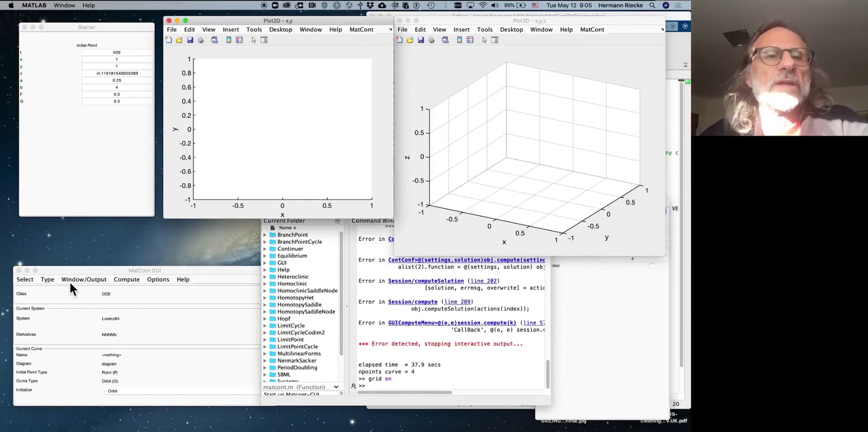
Step: Integrate the orbit forward from the Point start, storing it as P_O(1)
click(48, 279)
mouse_move(62, 288)
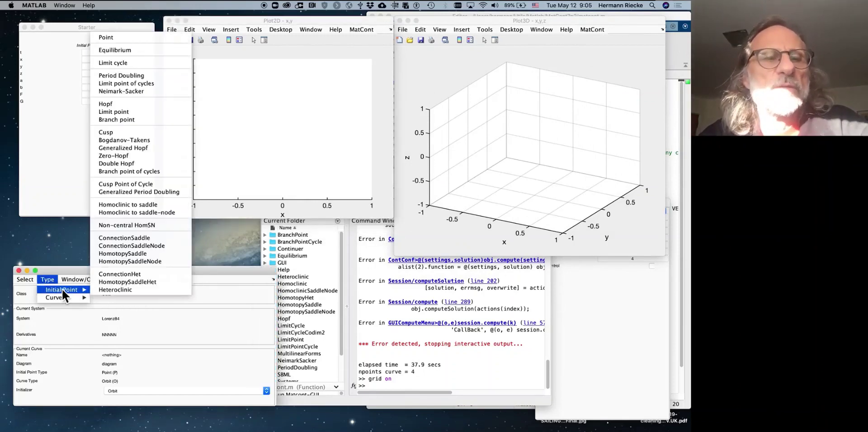
click(121, 37)
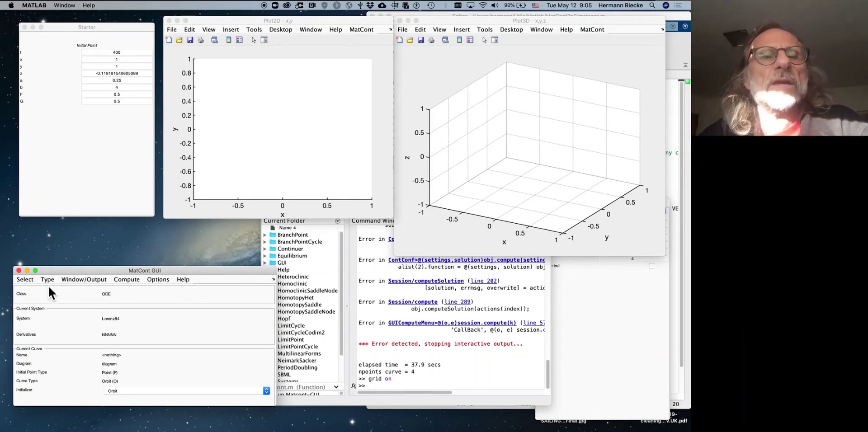
click(123, 281)
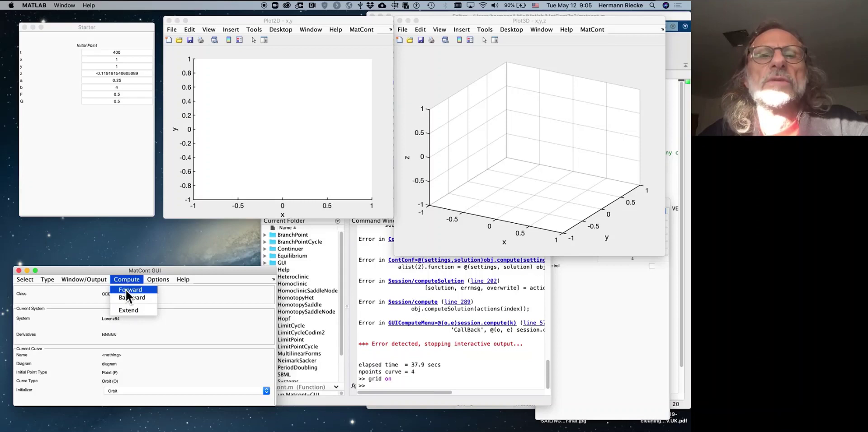
click(128, 297)
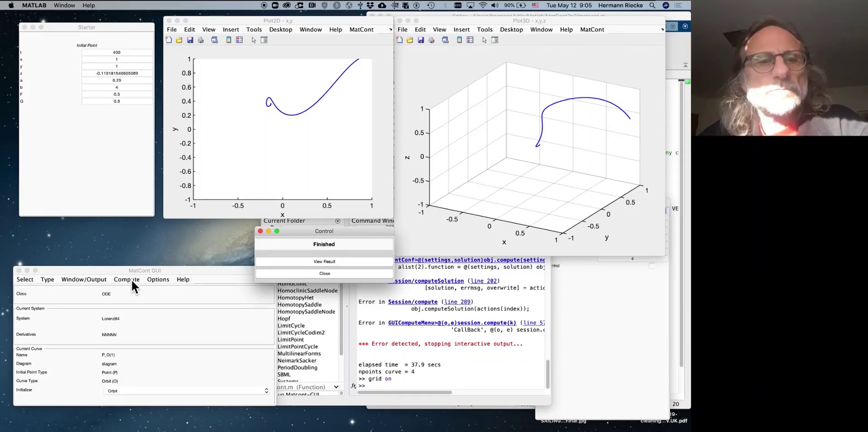
click(267, 274)
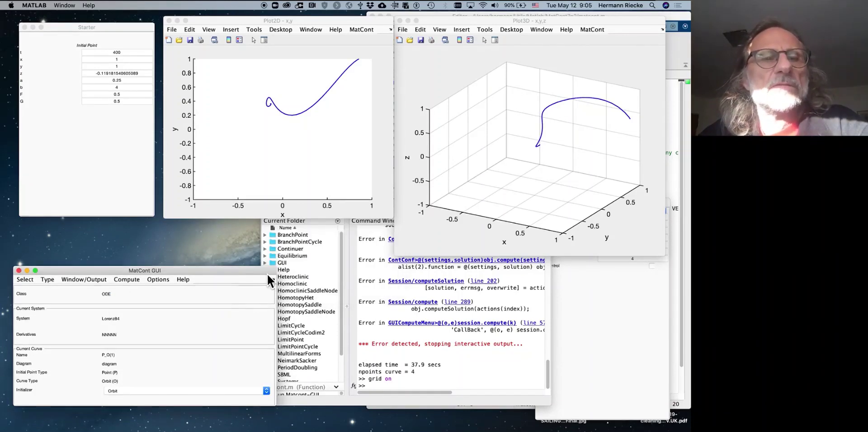
Step: Change the initial point type to Equilibrium
click(48, 281)
mouse_move(62, 288)
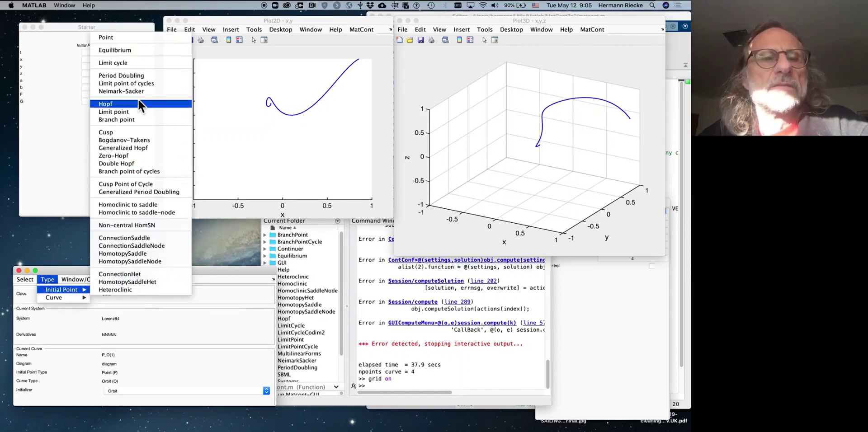
click(133, 50)
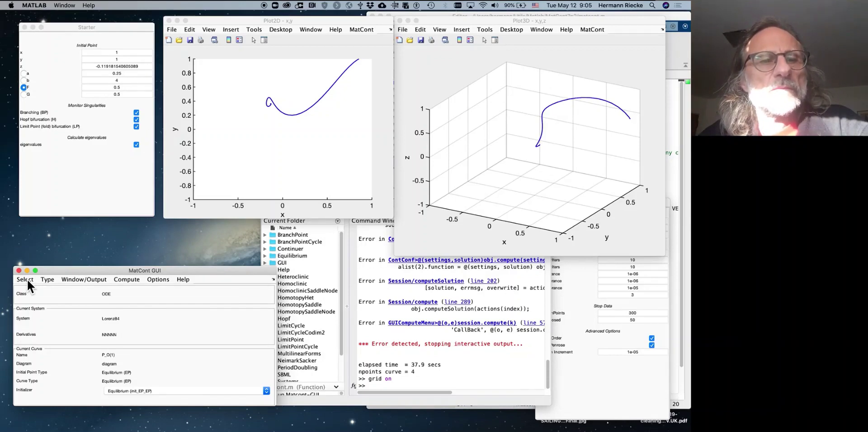
click(25, 280)
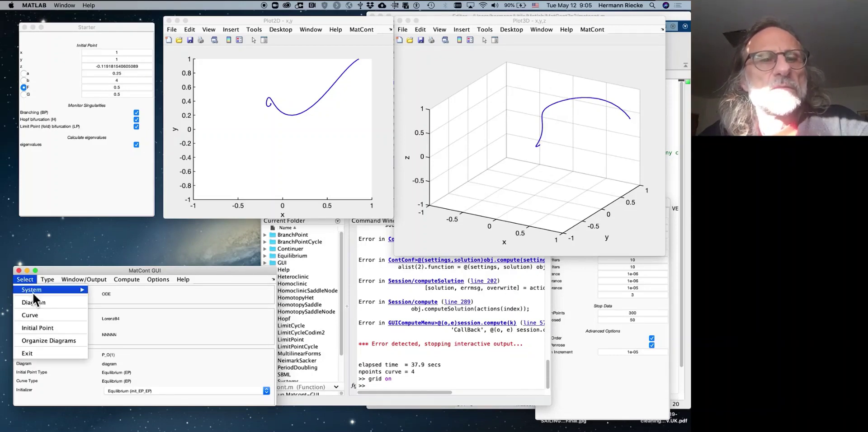
Step: Use the orbit's last point (x≈-0.134, y≈0.360, z≈-0.171) as the equilibrium starting point
click(35, 325)
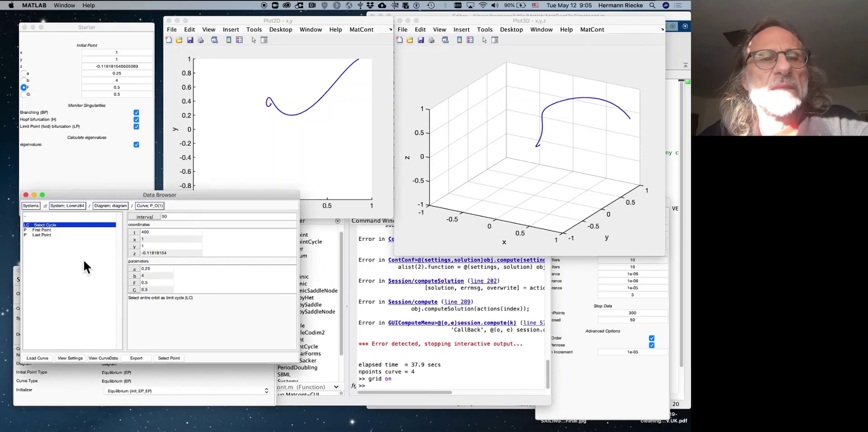
click(48, 230)
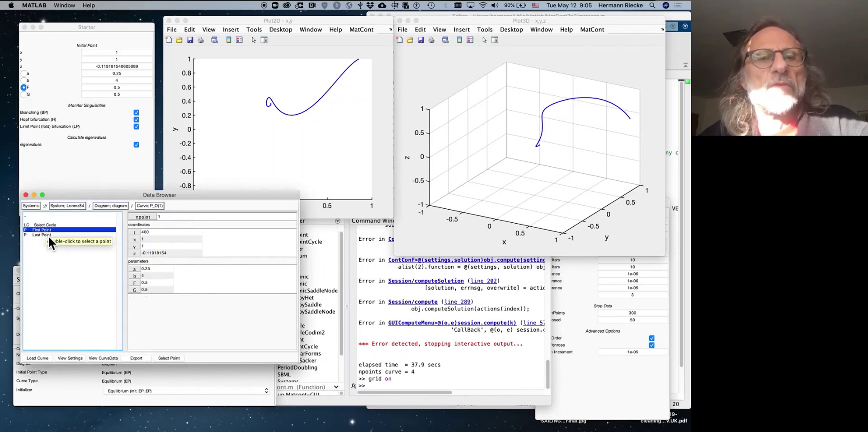
click(48, 236)
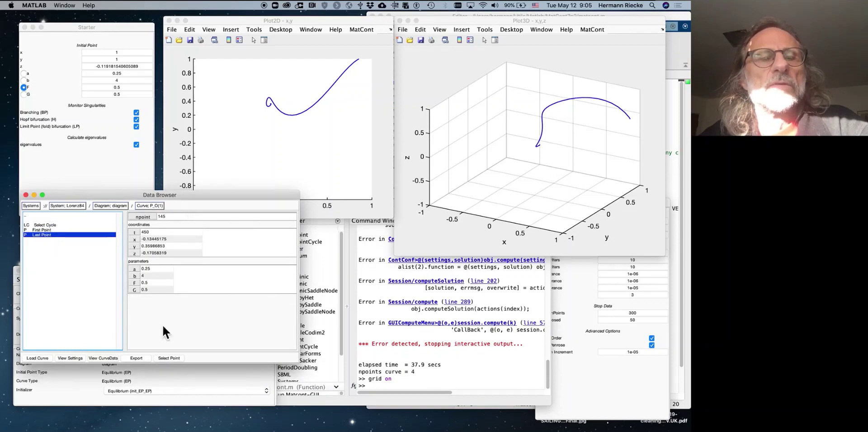
click(164, 358)
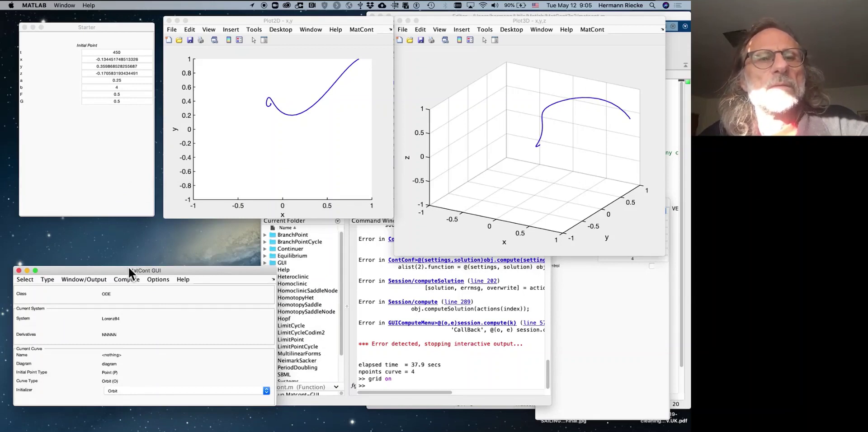
click(89, 279)
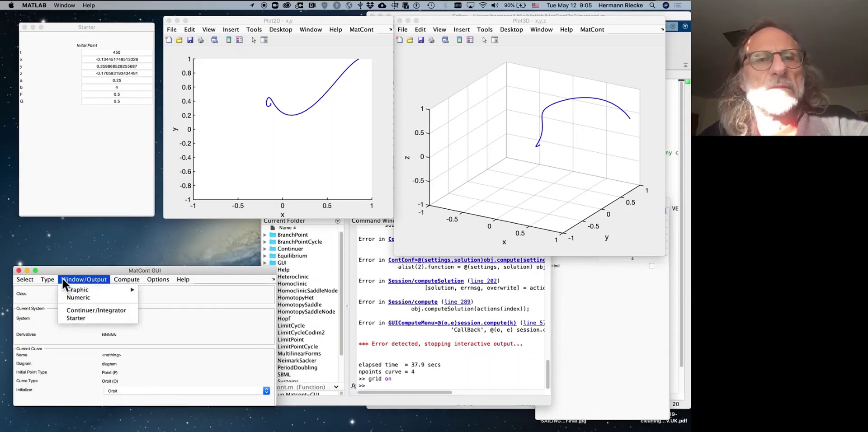
mouse_move(47, 280)
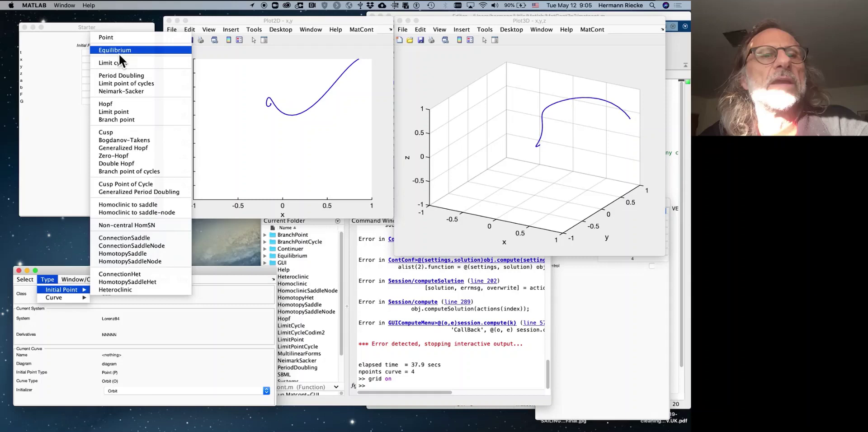
click(119, 51)
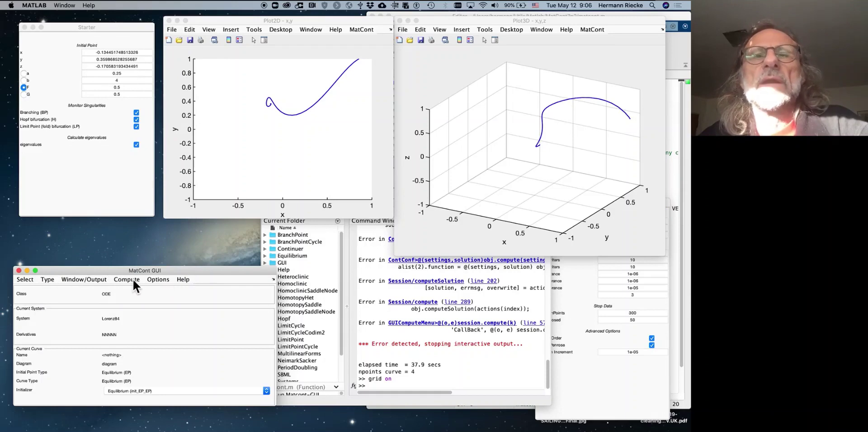
Step: Put parameter F on the 2D plot's horizontal axis
click(309, 206)
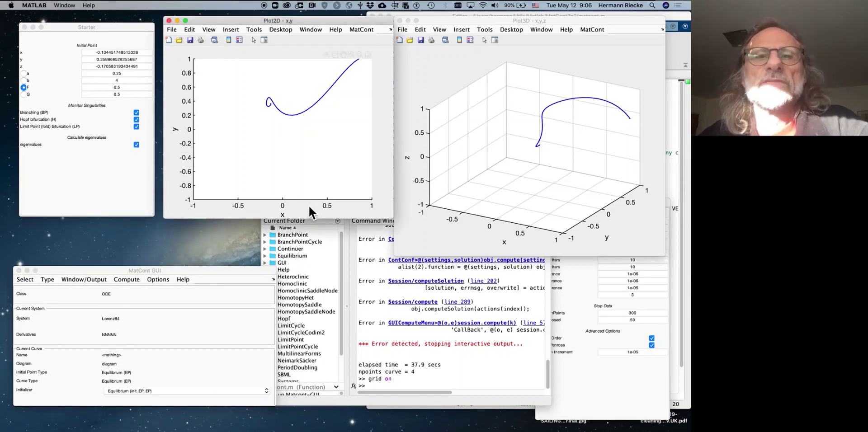
click(362, 29)
click(370, 41)
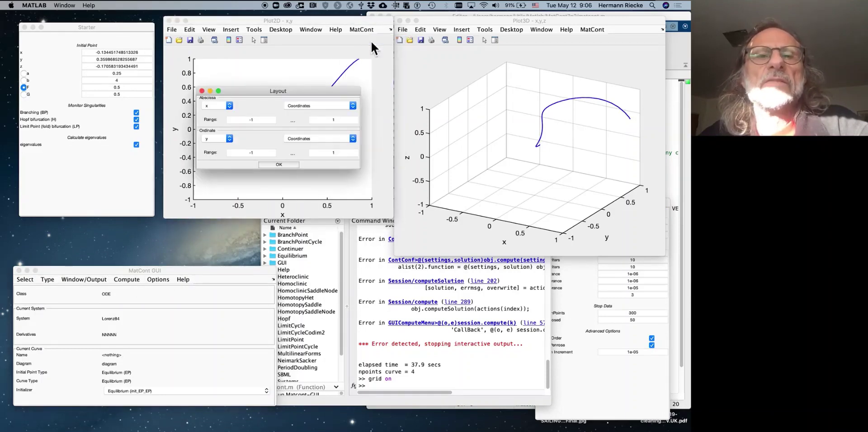
click(326, 106)
click(321, 113)
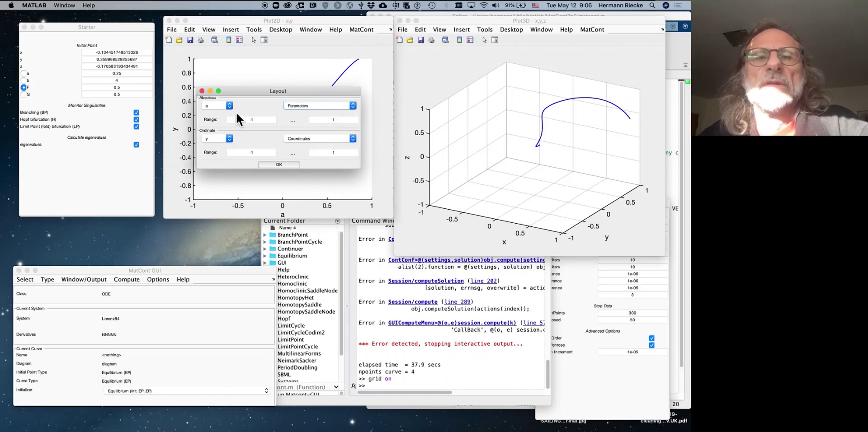
click(222, 107)
click(219, 118)
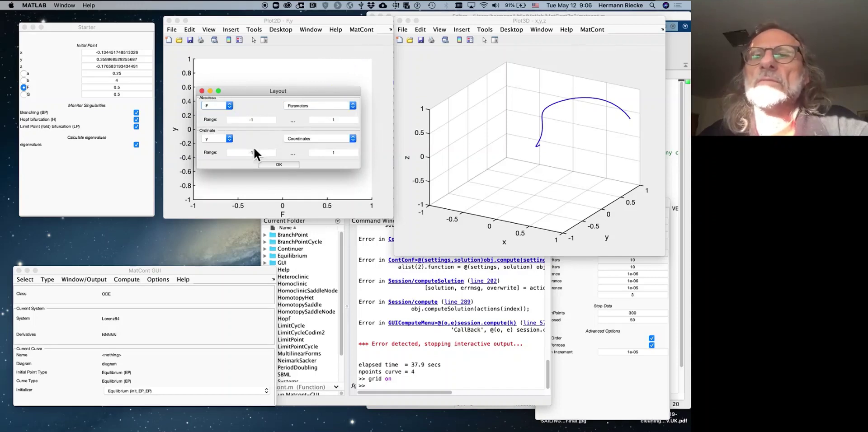
click(272, 164)
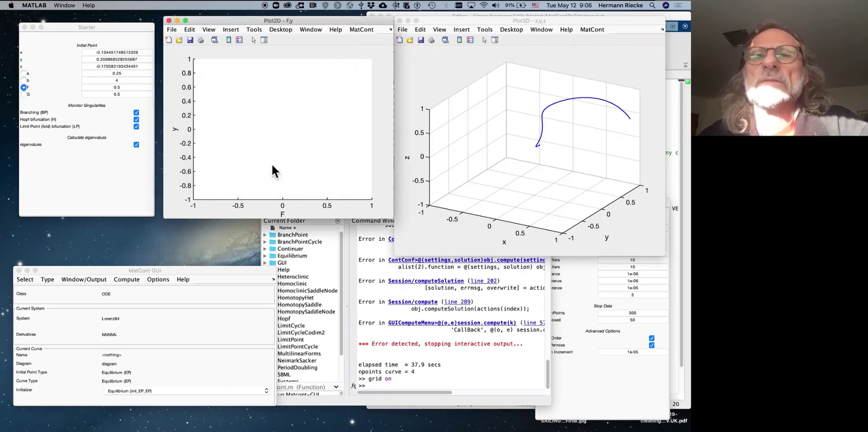
Step: Put parameter F on the 3D plot's first axis with its range starting at 0
click(599, 30)
click(600, 39)
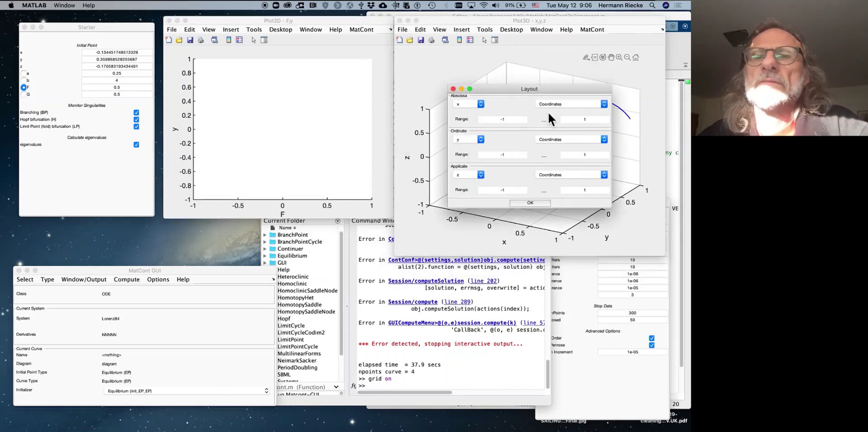
click(551, 105)
click(552, 110)
click(463, 105)
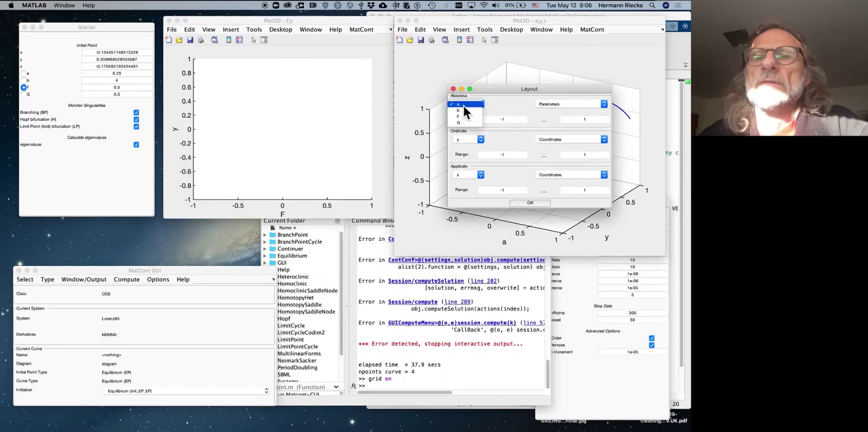
click(465, 117)
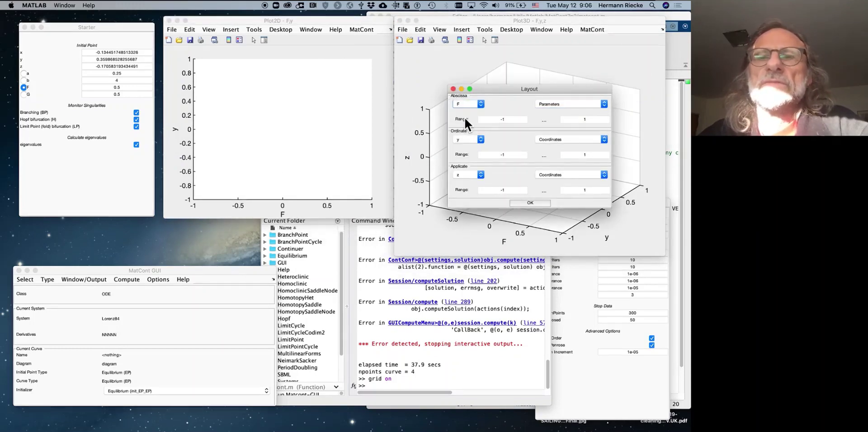
click(518, 122)
text(0)
key(Tab)
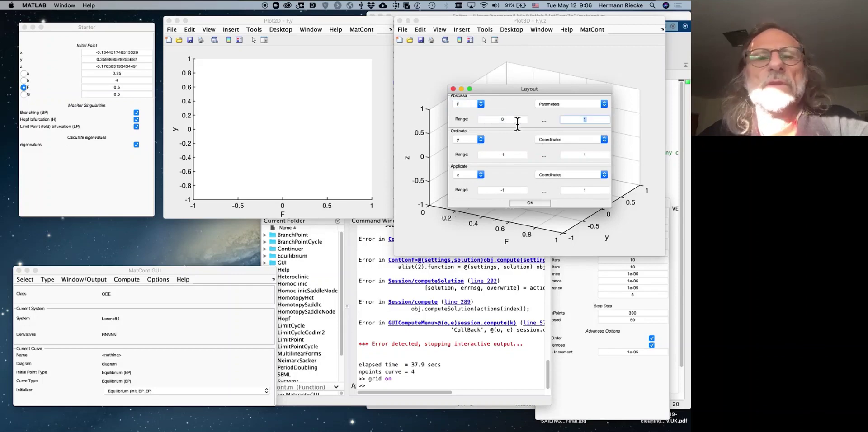
text(1)
text(2)
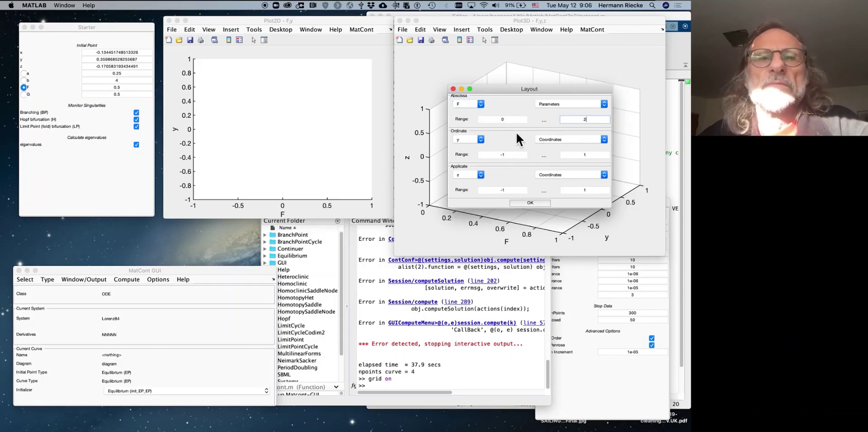
click(546, 203)
Step: Set the 2D plot's F axis range to 0 to 2
click(327, 40)
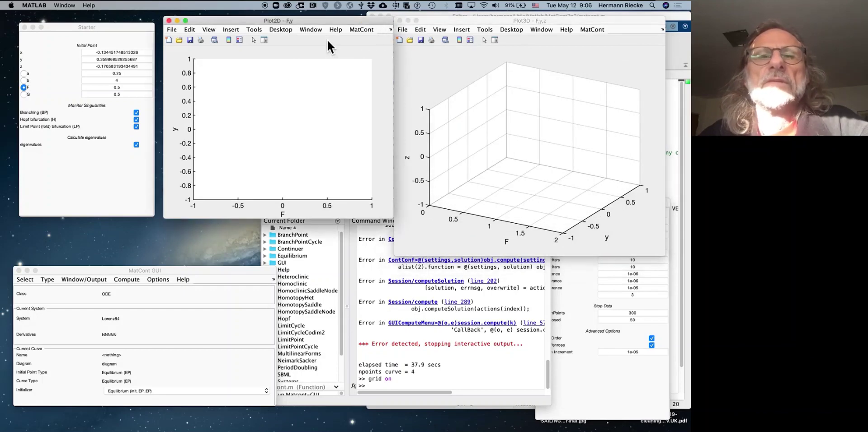
click(362, 29)
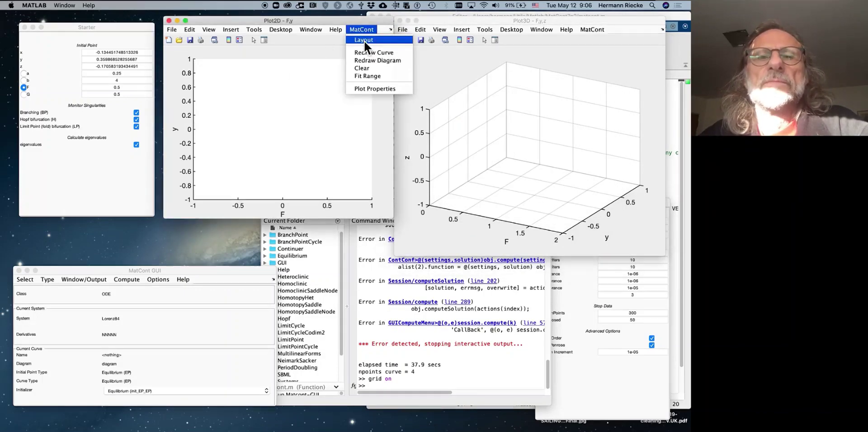
click(365, 78)
double_click(259, 121)
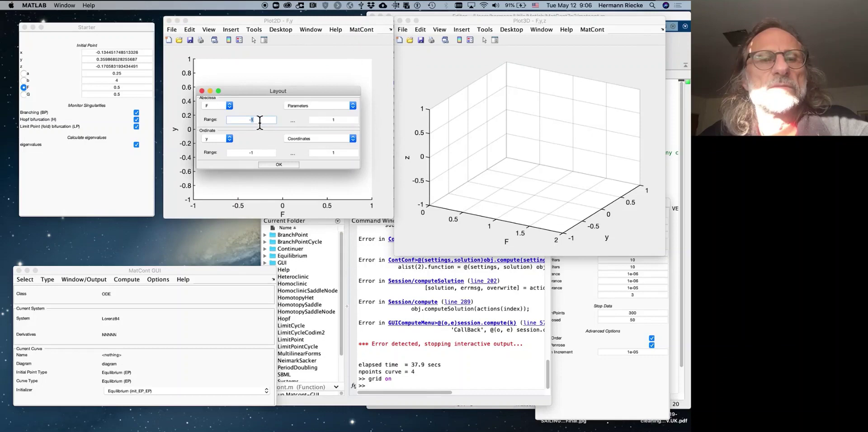
text(0)
key(Tab)
text(2)
click(277, 164)
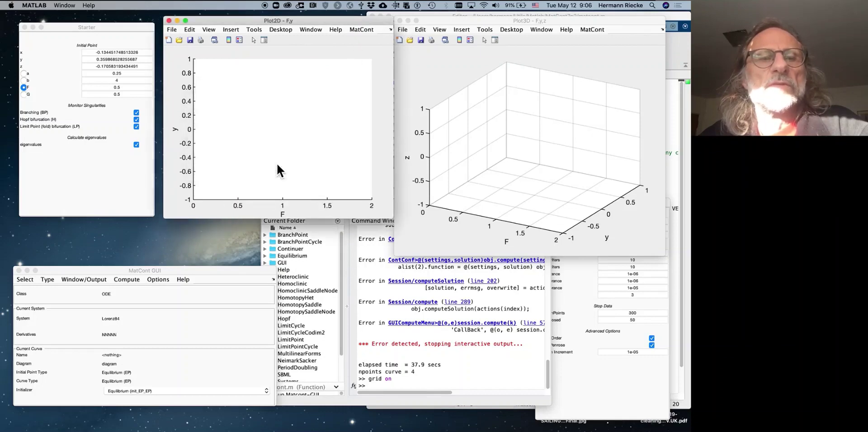
Step: Continue the equilibrium forward in F, resuming past both limit points and stopping at the Hopf point
click(122, 280)
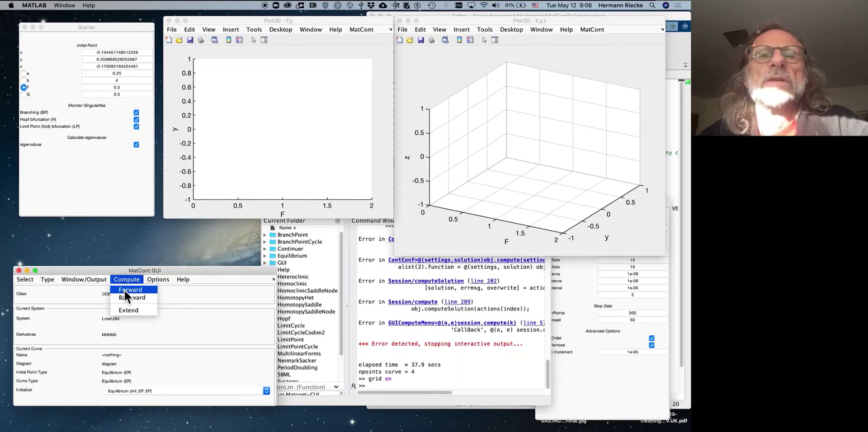
click(123, 290)
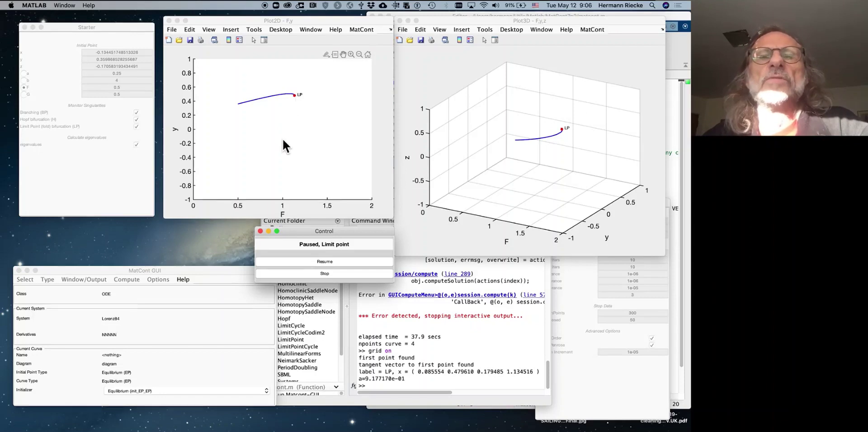
click(294, 263)
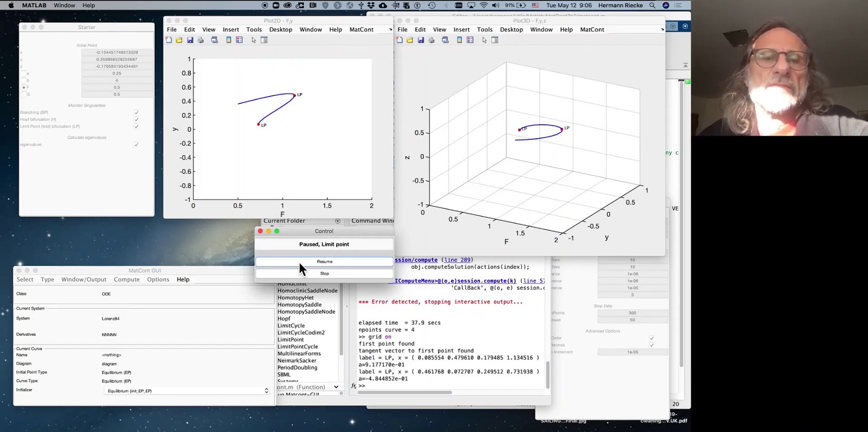
click(300, 262)
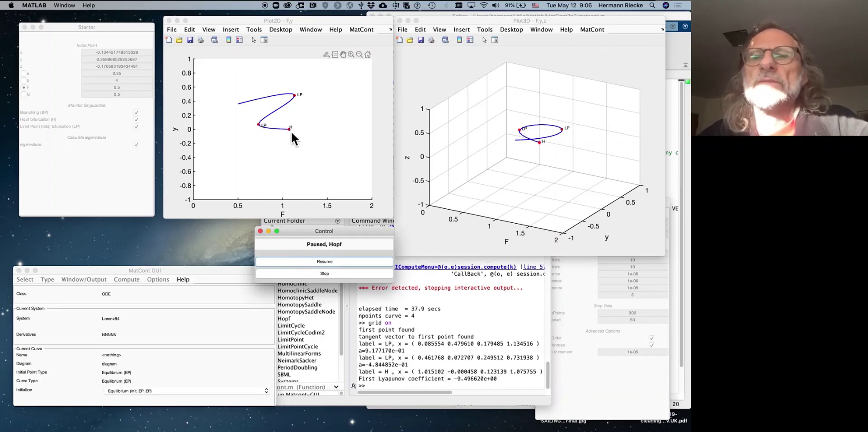
click(558, 22)
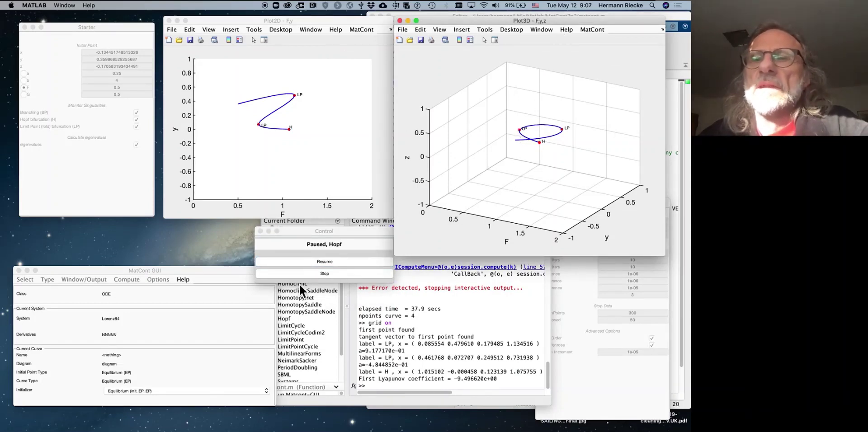
click(307, 274)
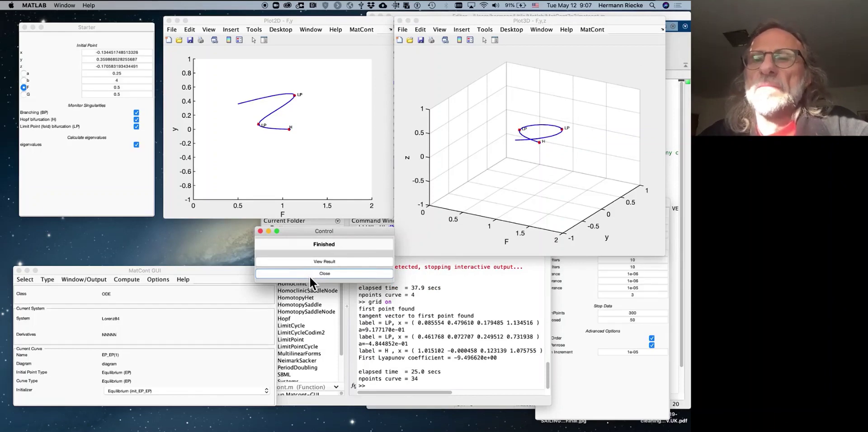
Step: Close the finished computation and rotate the 3D plot to view the curve sideways
click(310, 277)
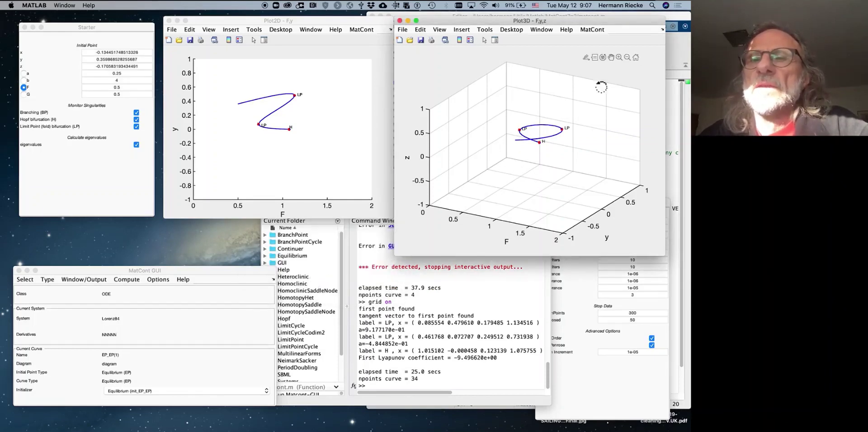
click(604, 57)
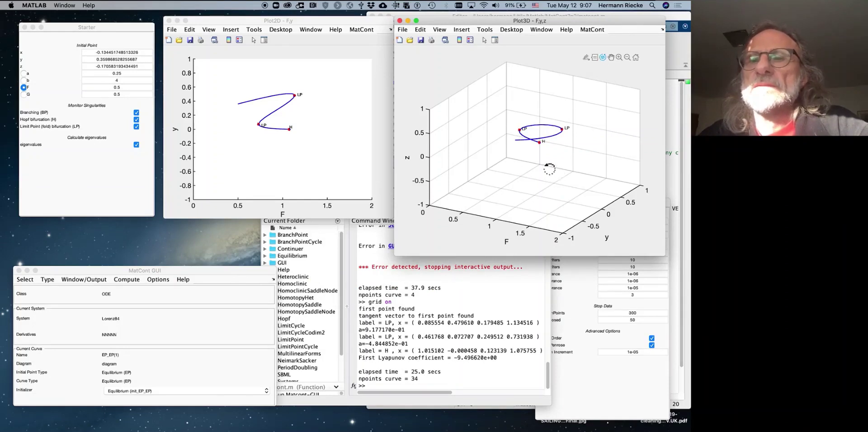
drag(549, 168, 621, 173)
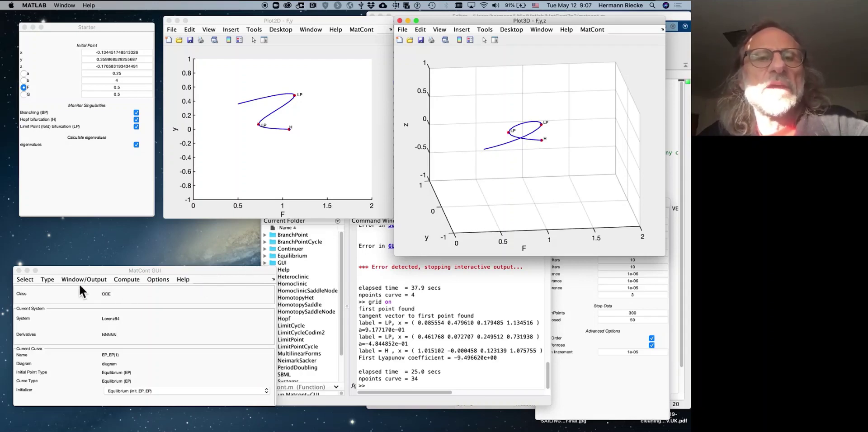
Step: Set the initial point type to Limit point and free parameter G alongside F
click(50, 281)
mouse_move(56, 289)
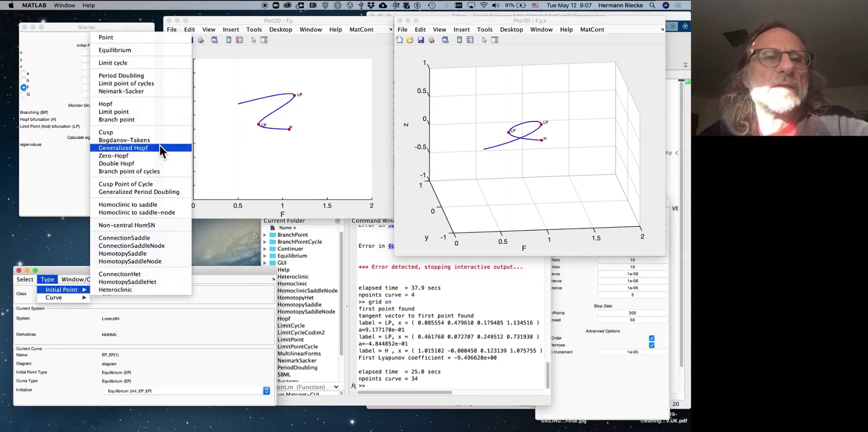
click(143, 112)
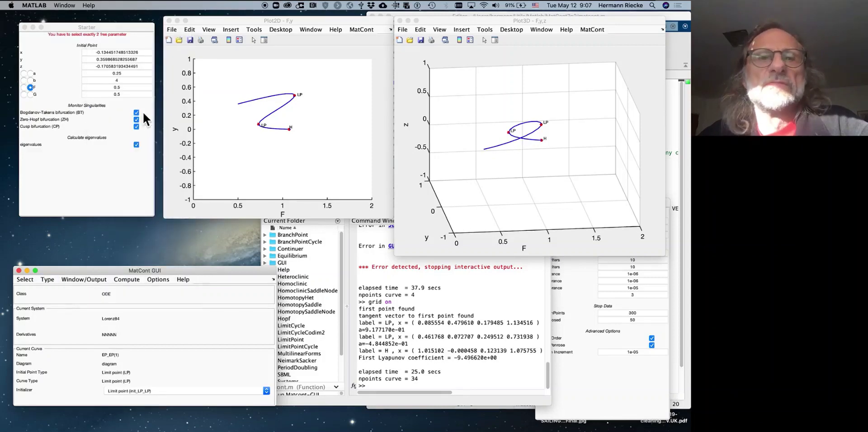
click(32, 95)
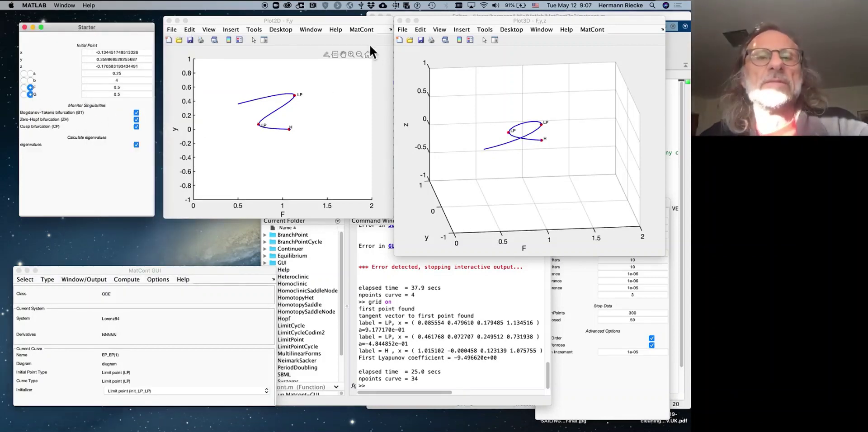
Step: Select the first LP of curve EP_EP(1) (F≈1.1345) as the starting point
click(28, 280)
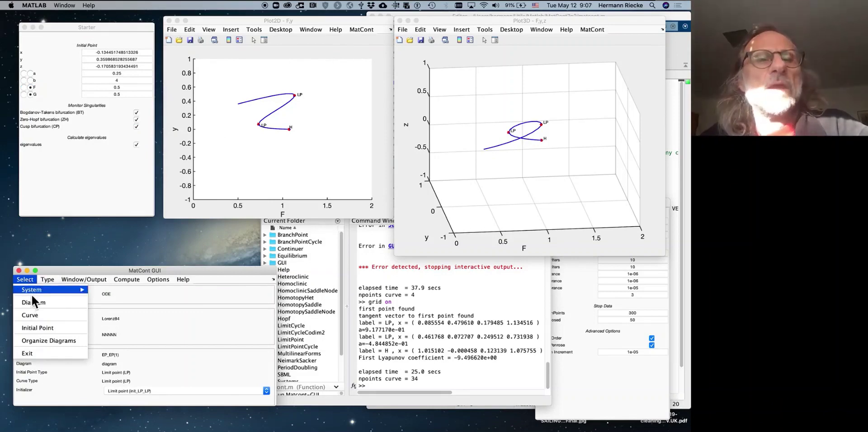
click(34, 326)
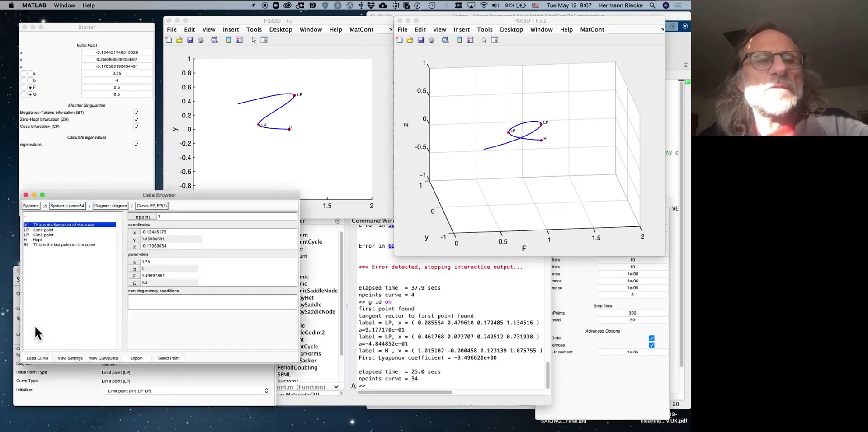
click(55, 230)
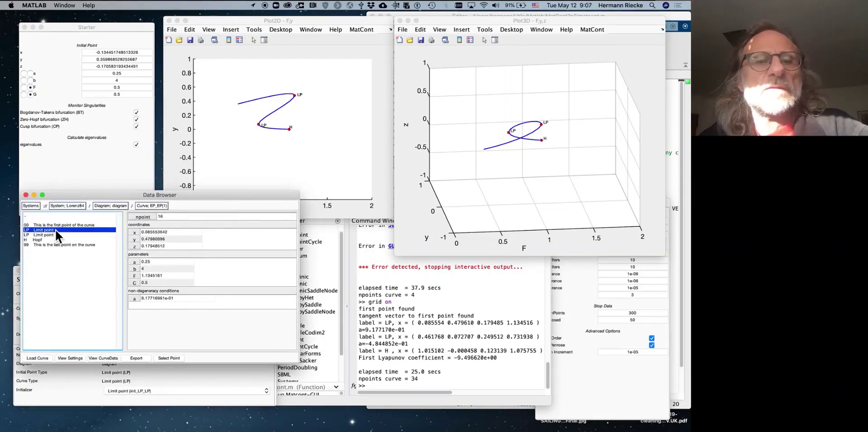
click(169, 358)
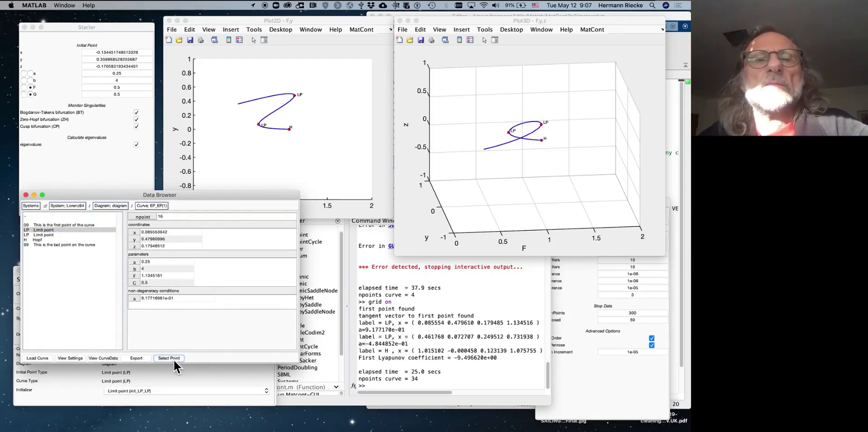
Step: Put parameter G on the 2D plot's vertical axis with range 0 to 2
click(363, 29)
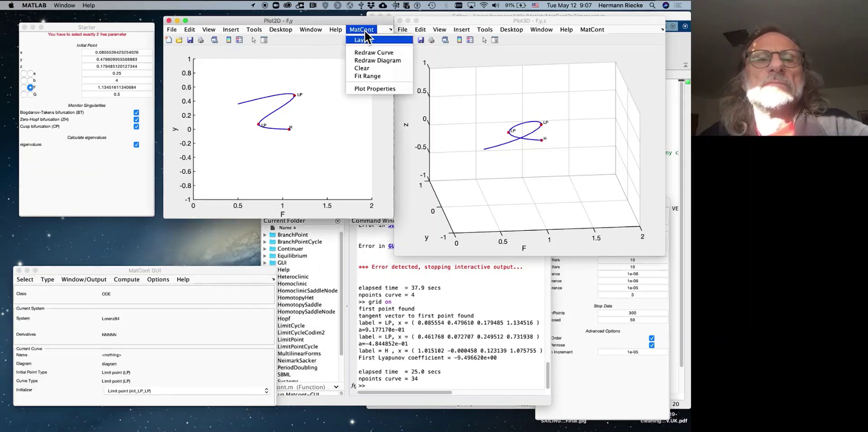
click(369, 40)
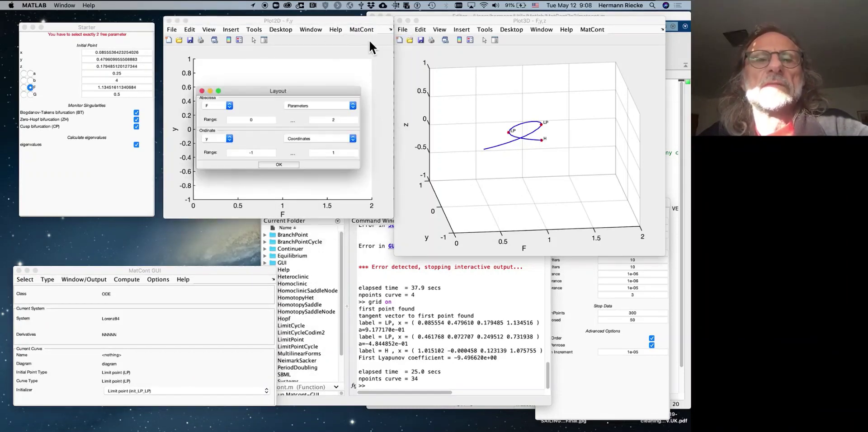
click(295, 138)
click(295, 146)
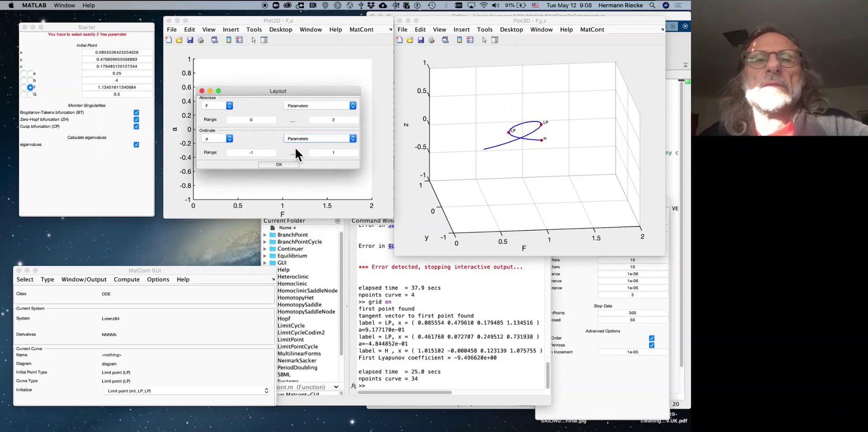
click(222, 139)
click(219, 158)
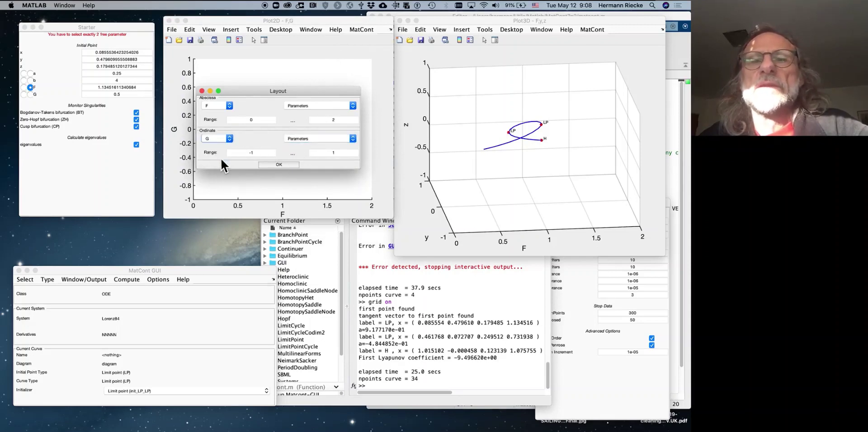
click(260, 154)
text(0)
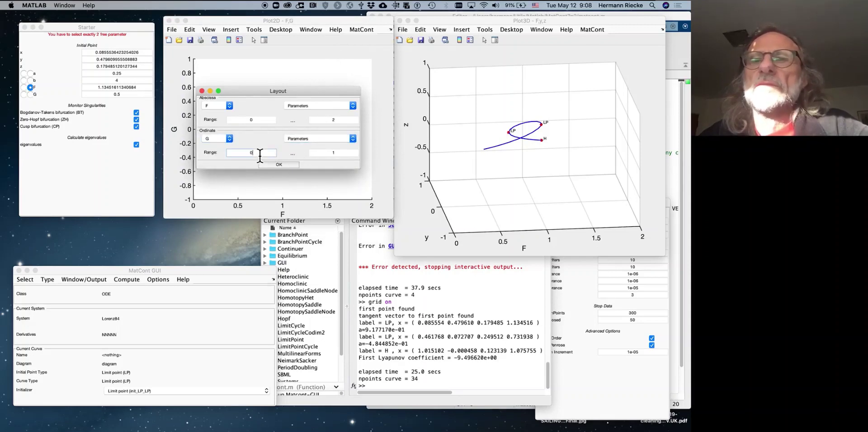
key(Tab)
text(2)
key(Tab)
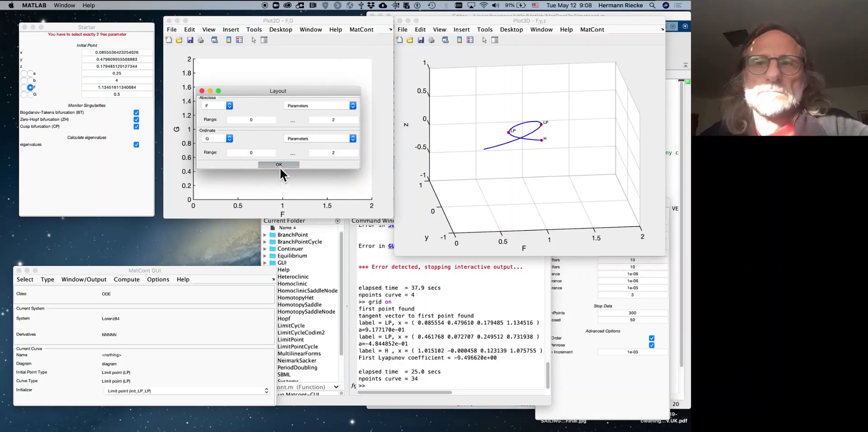
click(280, 165)
Step: Set the 3D plot's second axis to parameter G with range 0 to 2
click(604, 29)
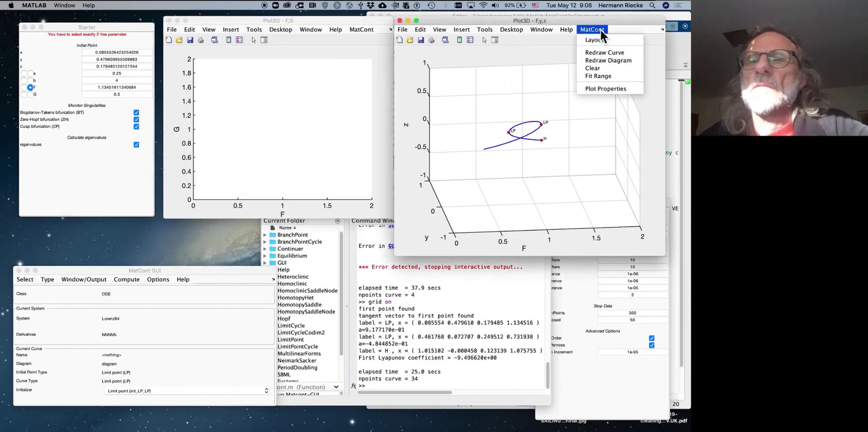
click(601, 36)
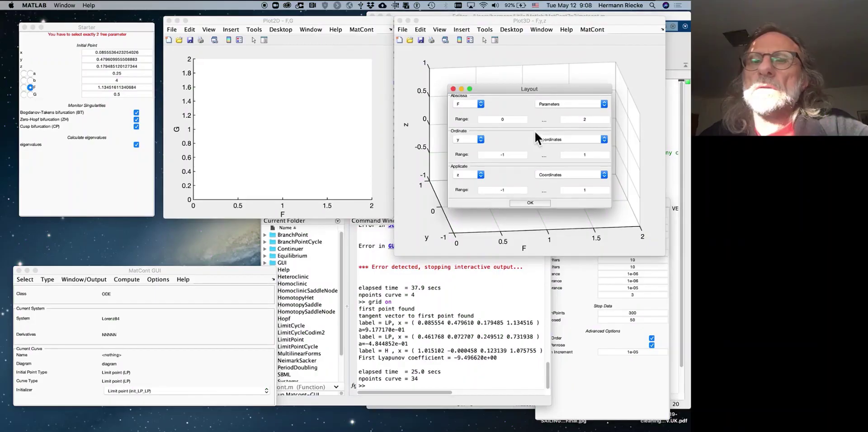
click(544, 137)
click(544, 146)
click(479, 141)
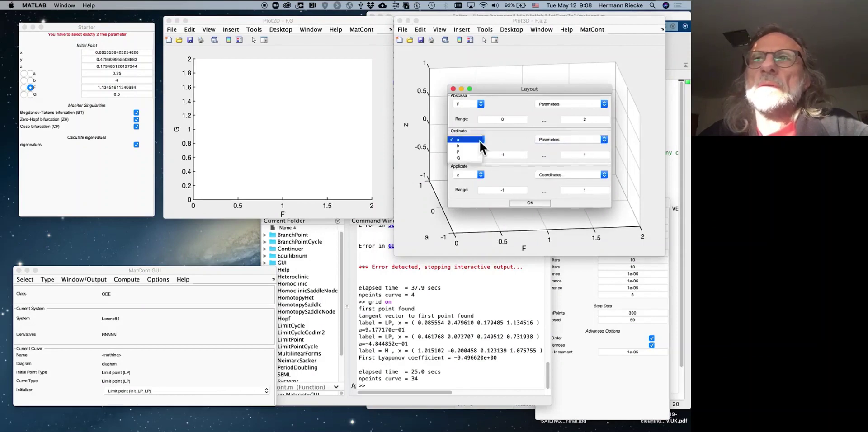
click(481, 160)
click(513, 155)
text(0)
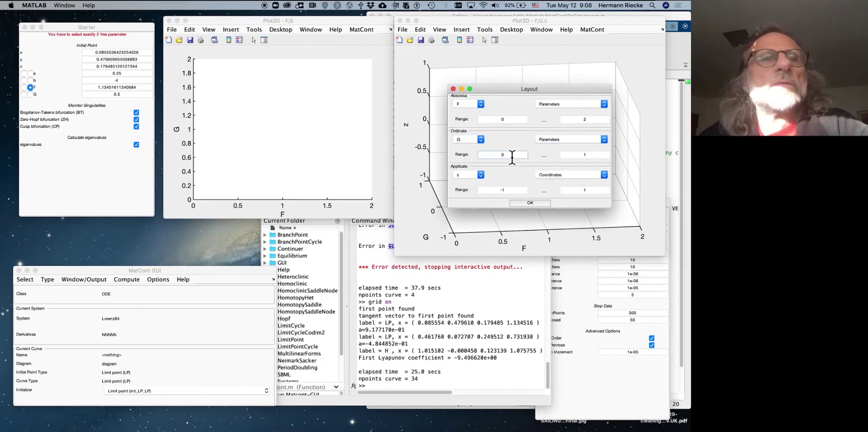
key(Tab)
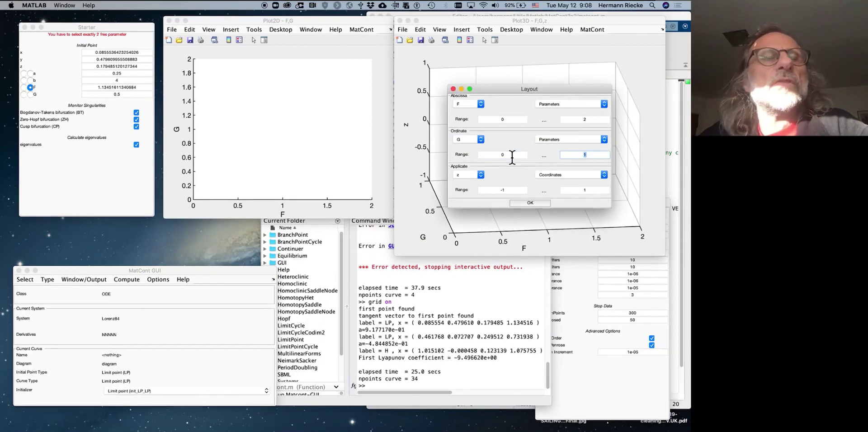
text(2)
key(Tab)
click(531, 204)
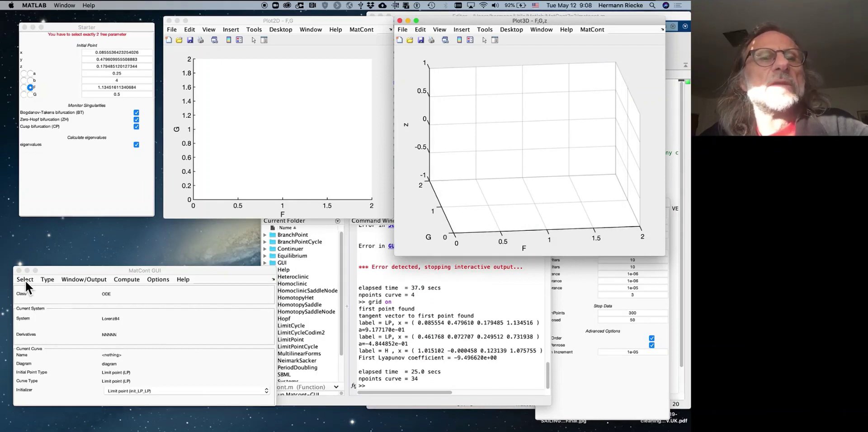
Step: Free G alongside F and continue the limit-point curve forward, stopping at the cusp point
click(33, 95)
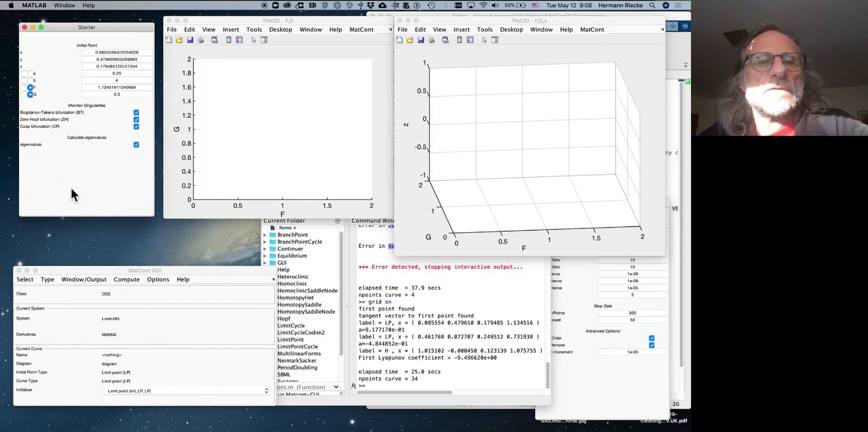
click(125, 281)
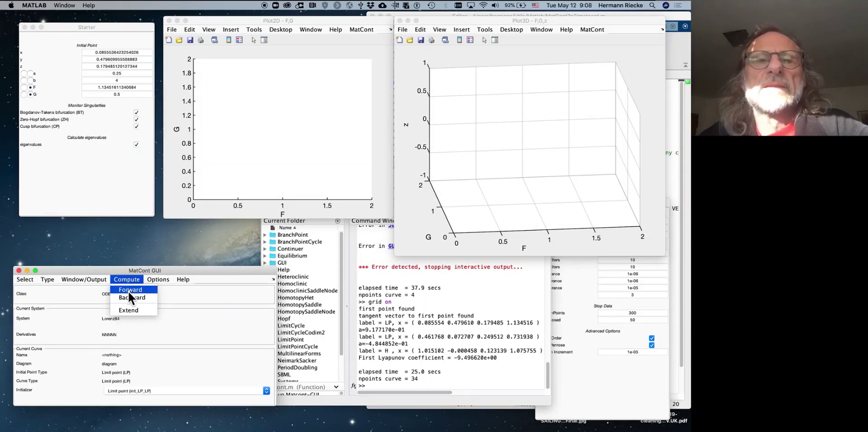
click(131, 290)
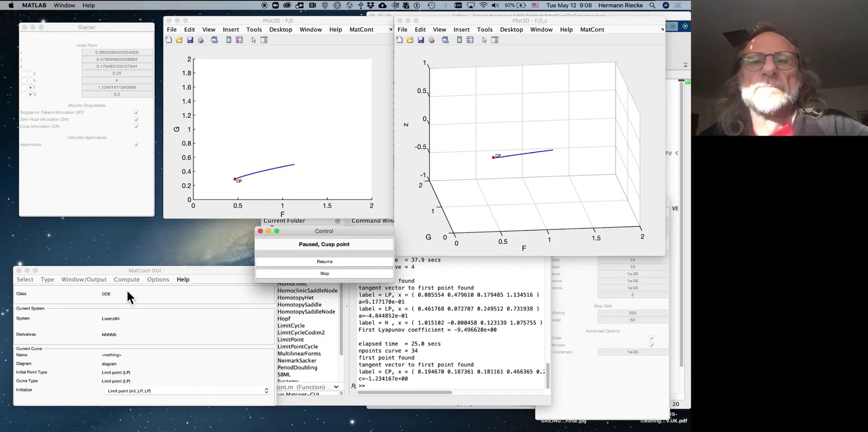
click(290, 273)
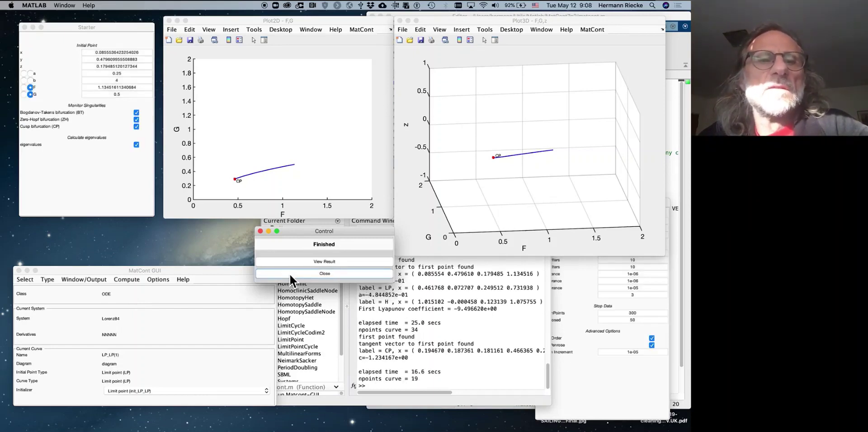
click(28, 280)
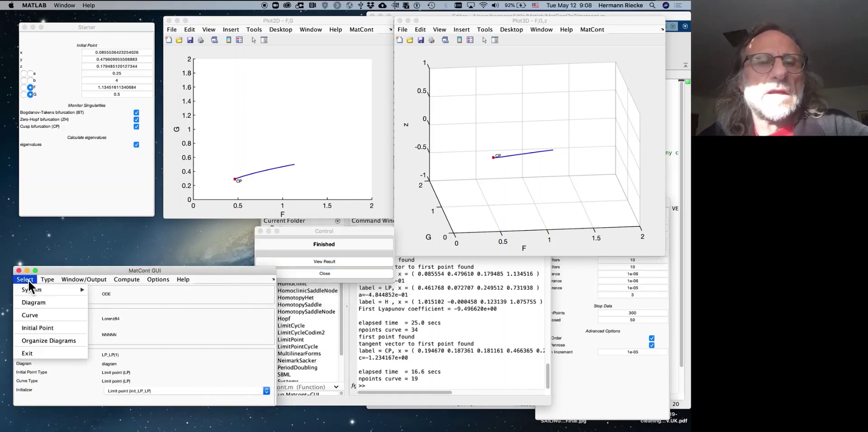
Step: Load the second LP of EP_EP(1) as initial point and free G alongside F
click(36, 326)
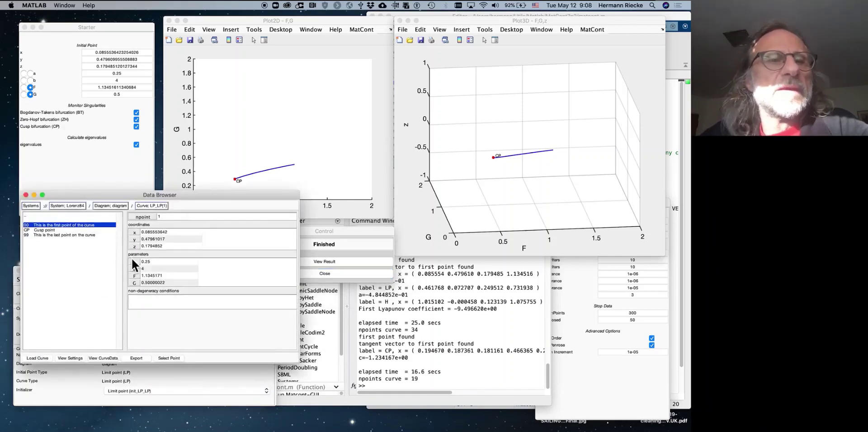
click(123, 207)
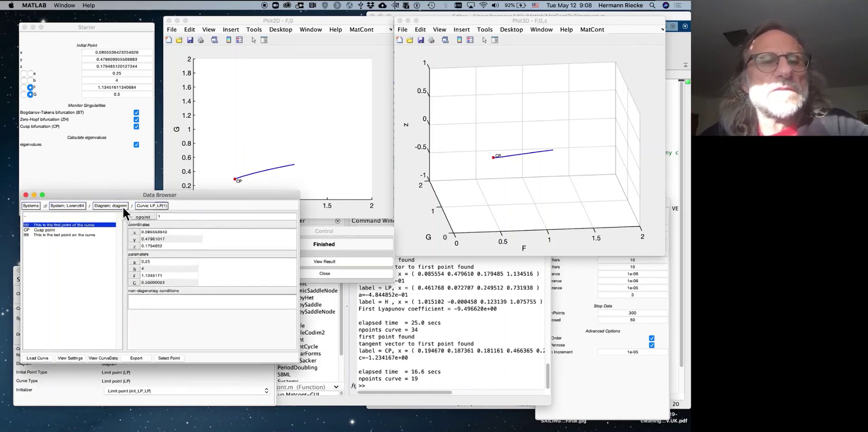
click(41, 230)
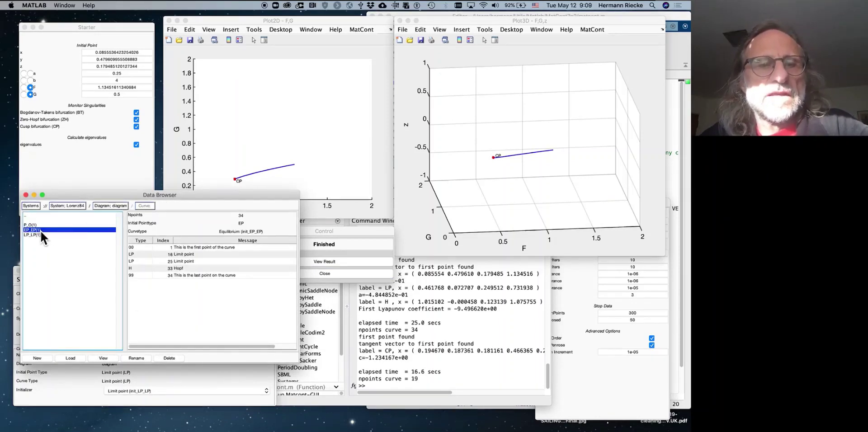
double_click(39, 231)
click(47, 235)
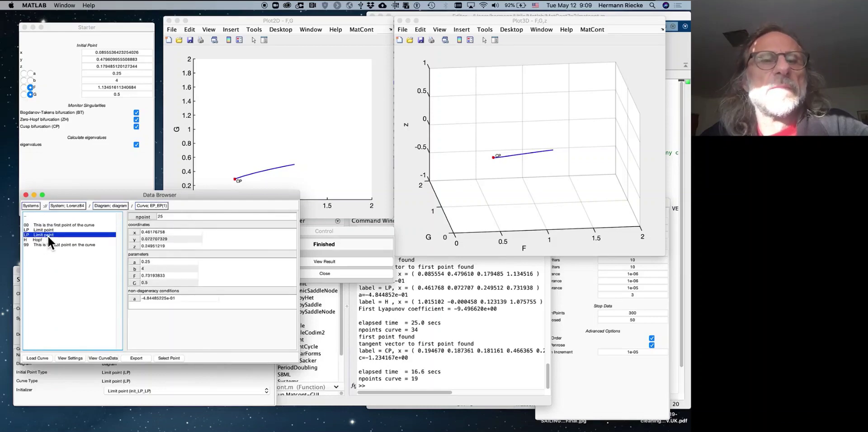
click(165, 358)
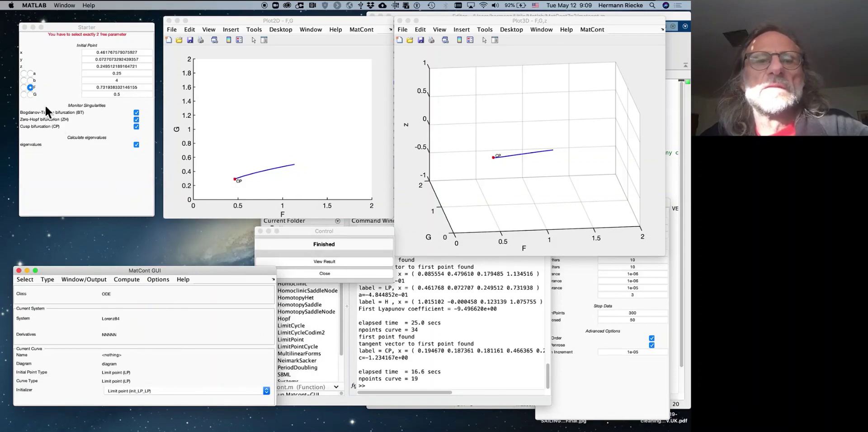
click(30, 95)
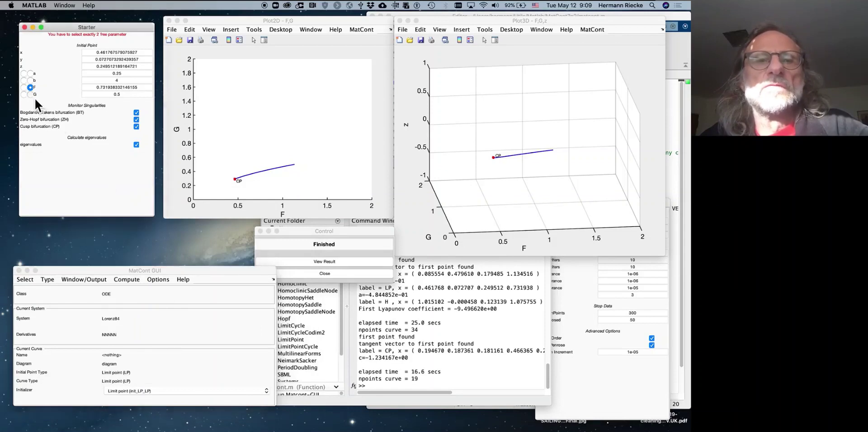
Step: Continue the new limit-point curve forward, stopping at the zero-Hopf point
click(127, 279)
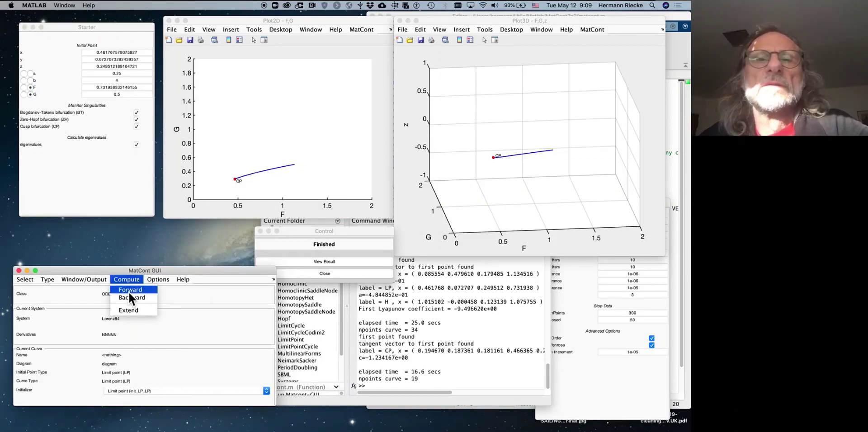
click(129, 291)
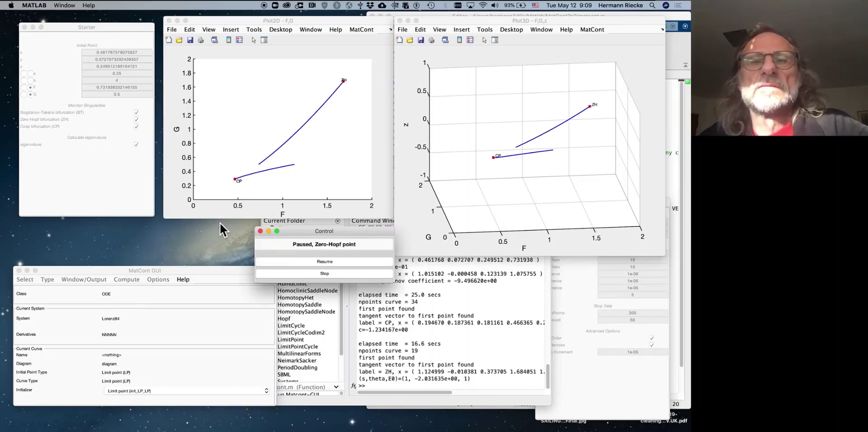
click(298, 272)
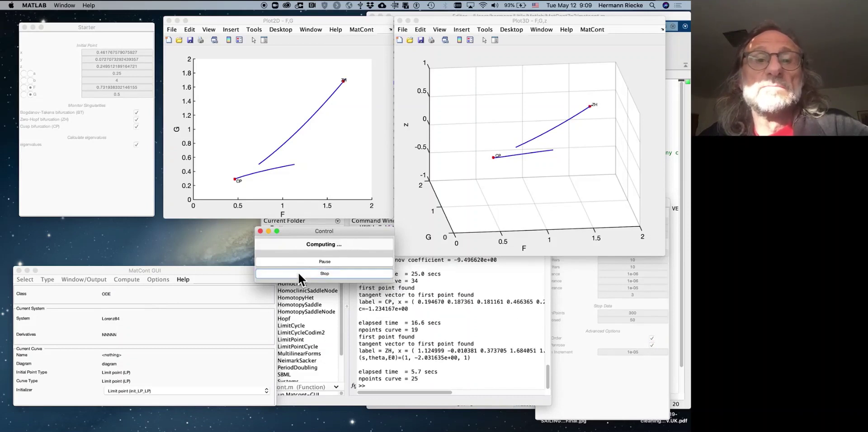
Step: Continue the limit-point curve backward, stopping at the cusp point
click(128, 280)
click(133, 299)
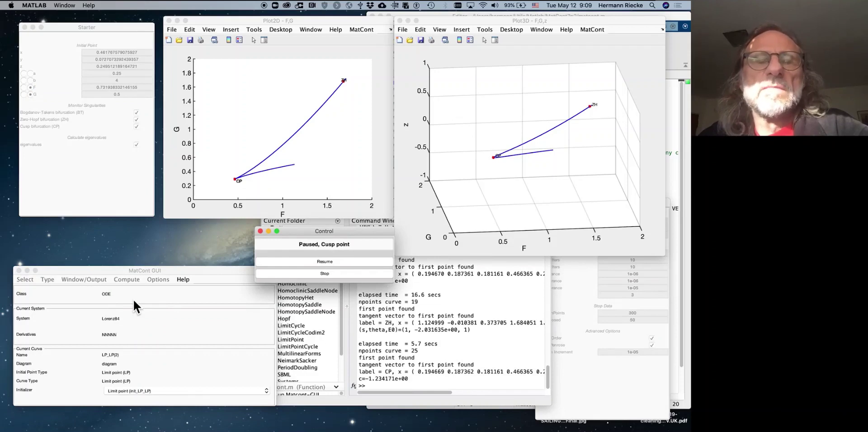
click(309, 275)
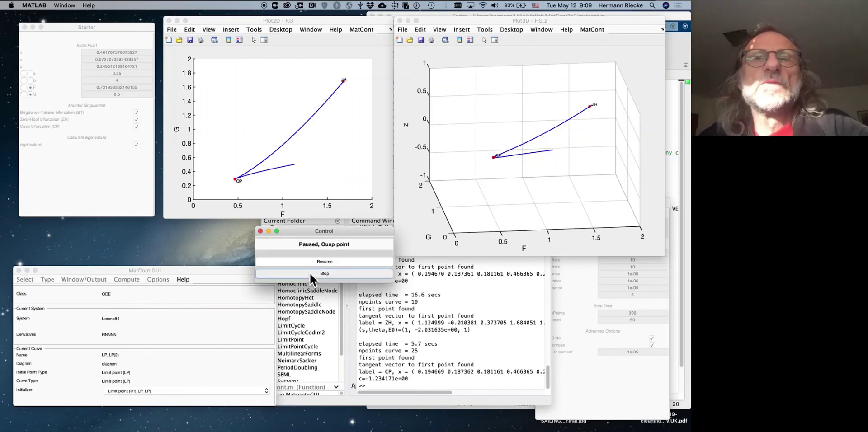